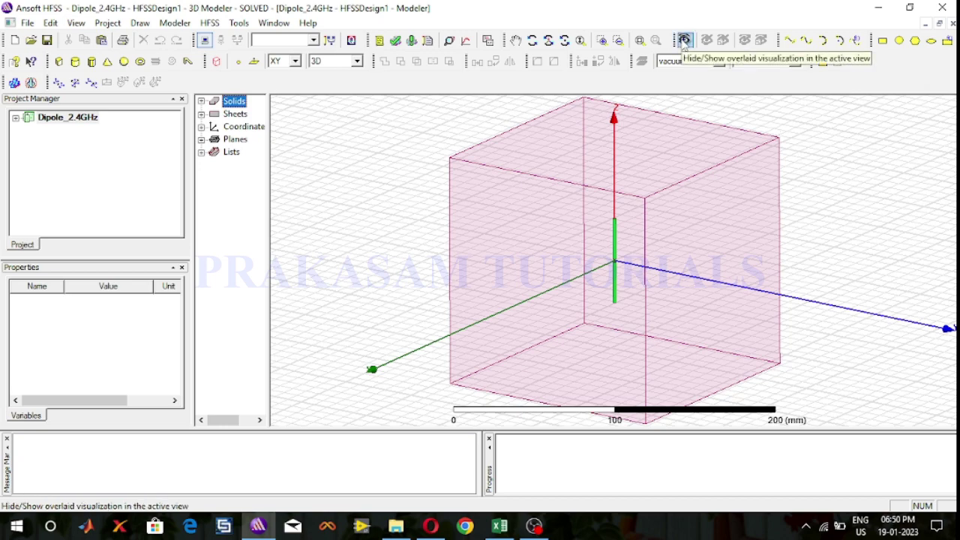
Step: Hide the RadiationBoundary object in the active view
left_click(683, 41)
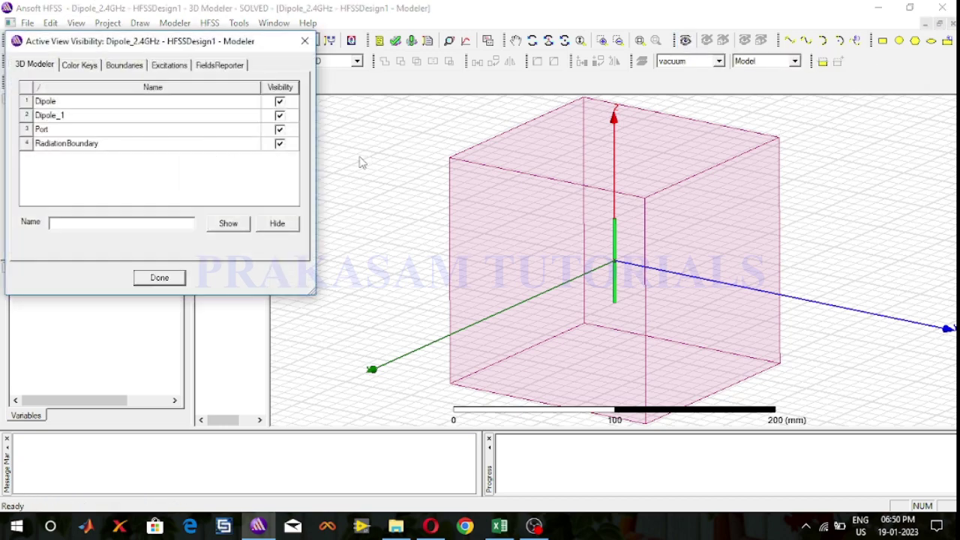
left_click(279, 143)
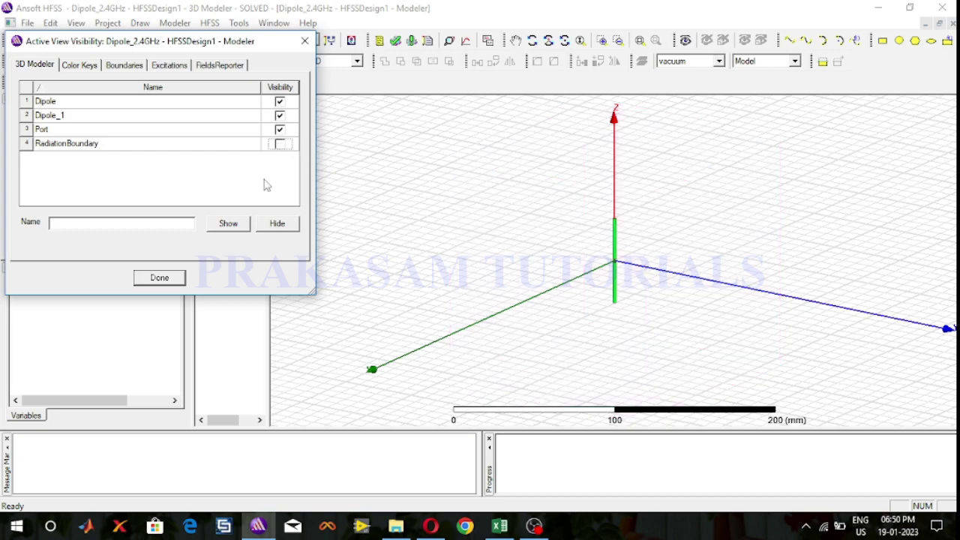
left_click(159, 278)
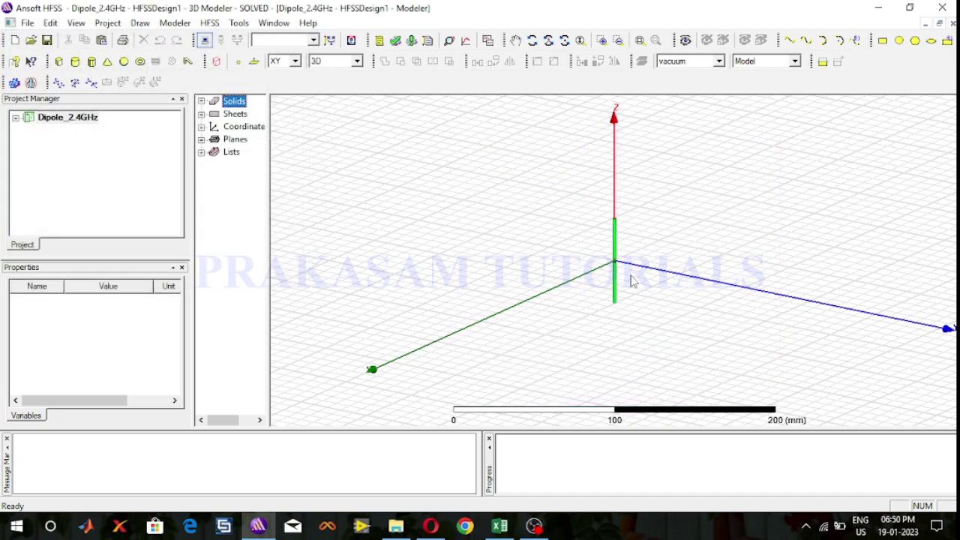
Step: Examine the upper and lower dipole arms individually and together by selecting them in the model
scroll(631, 281, "up", 2)
scroll(632, 281, "up", 3)
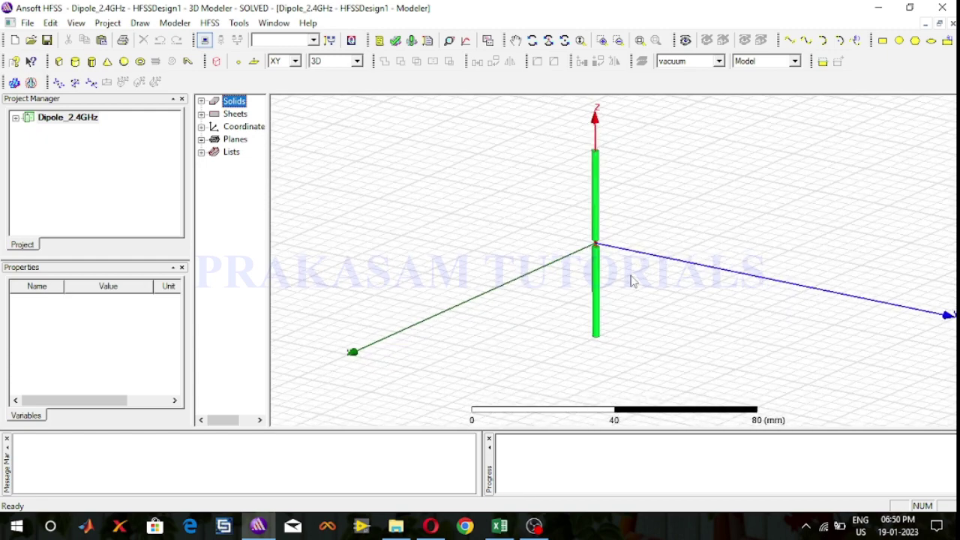
left_click(586, 188)
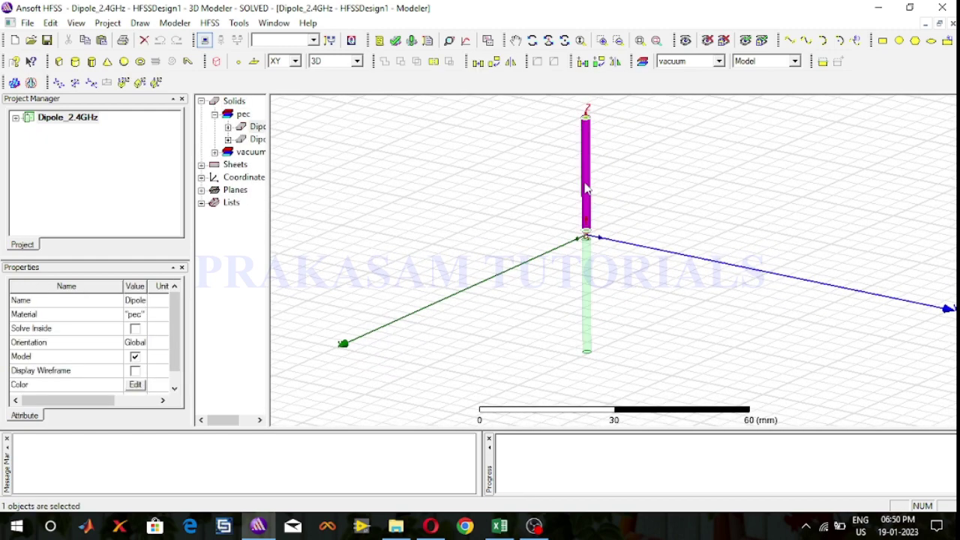
left_click(587, 284)
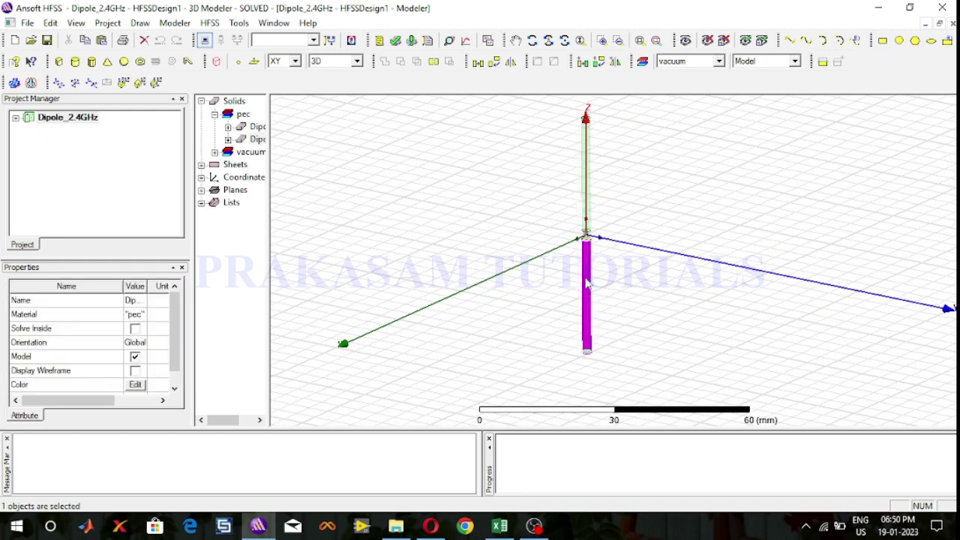
left_click(588, 191)
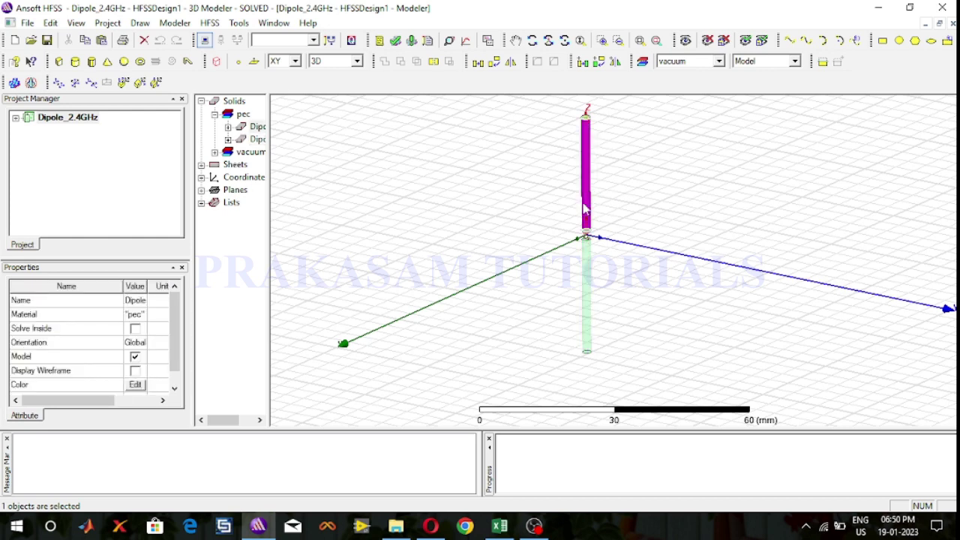
left_click(587, 299)
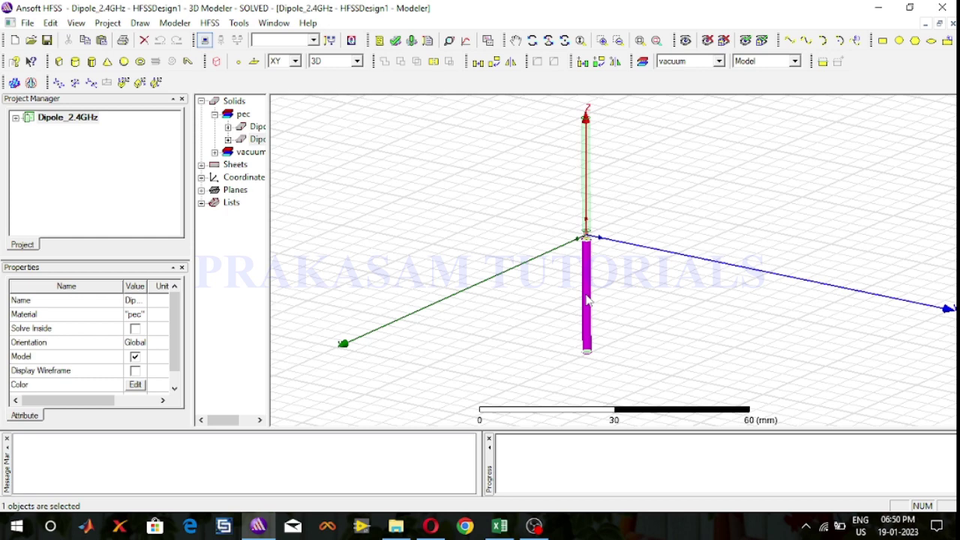
left_click(588, 191, "ctrl")
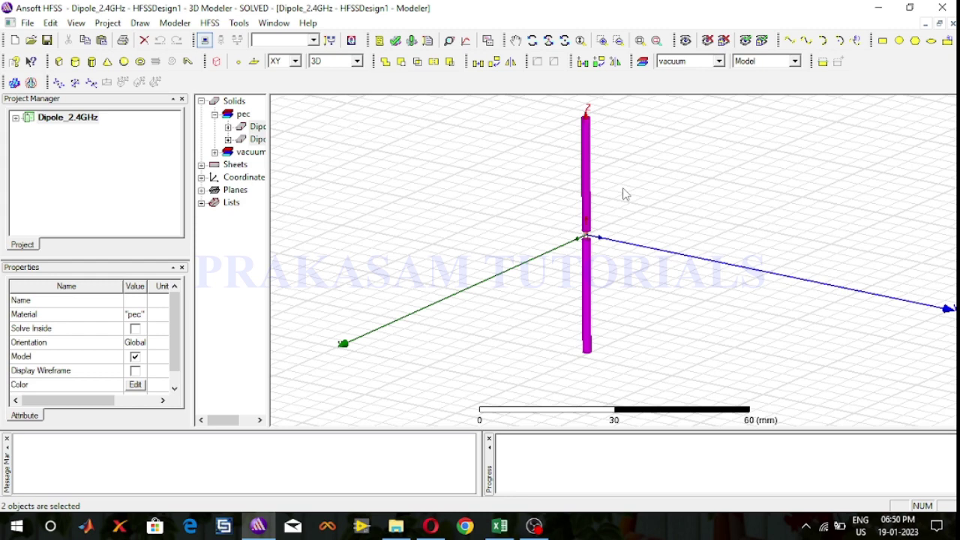
left_click(628, 276)
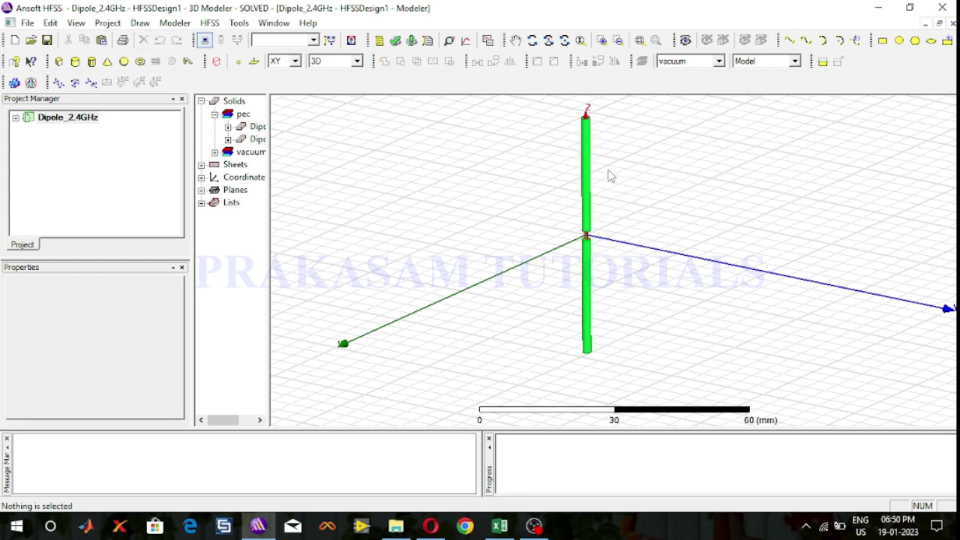
Step: Delete the lower dipole arm, Dipole_1
left_click(587, 296)
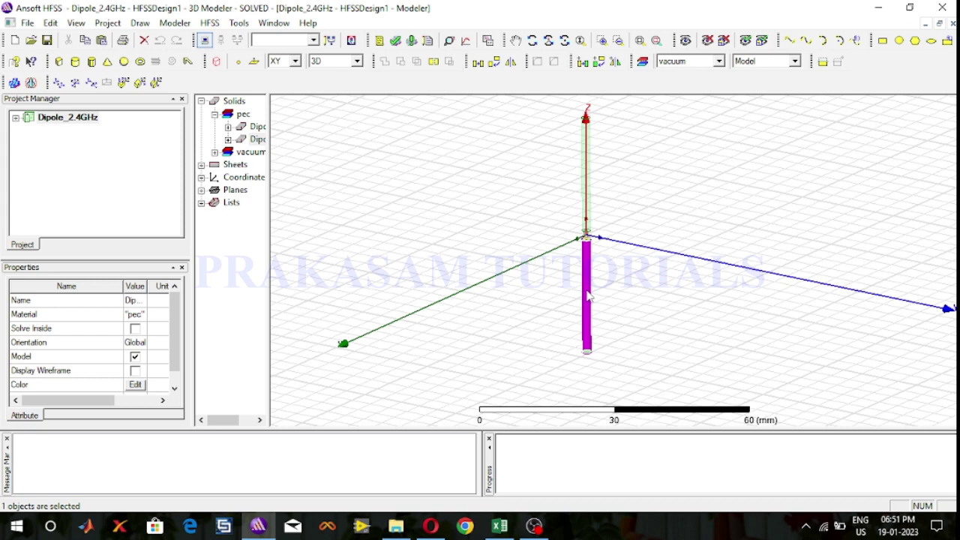
right_click(588, 296)
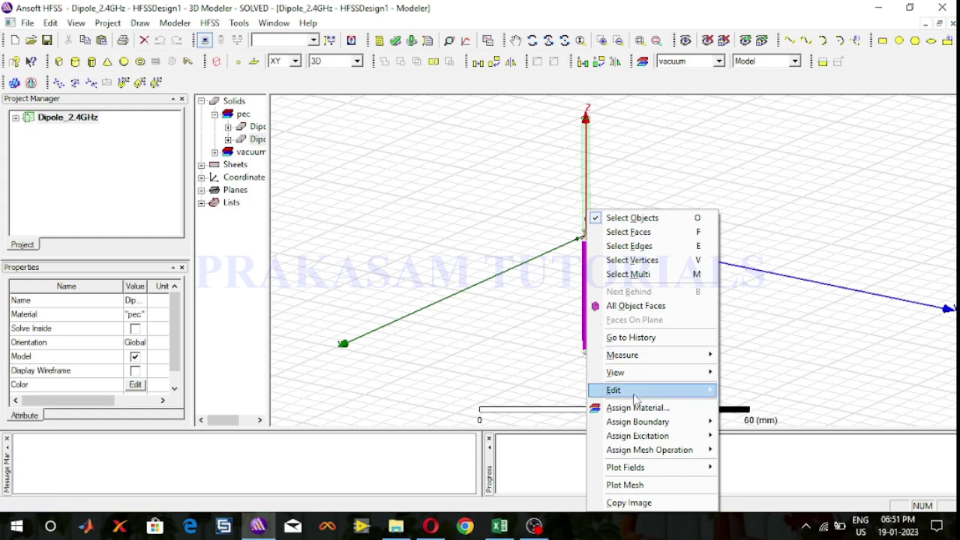
mouse_move(654, 391)
left_click(746, 261)
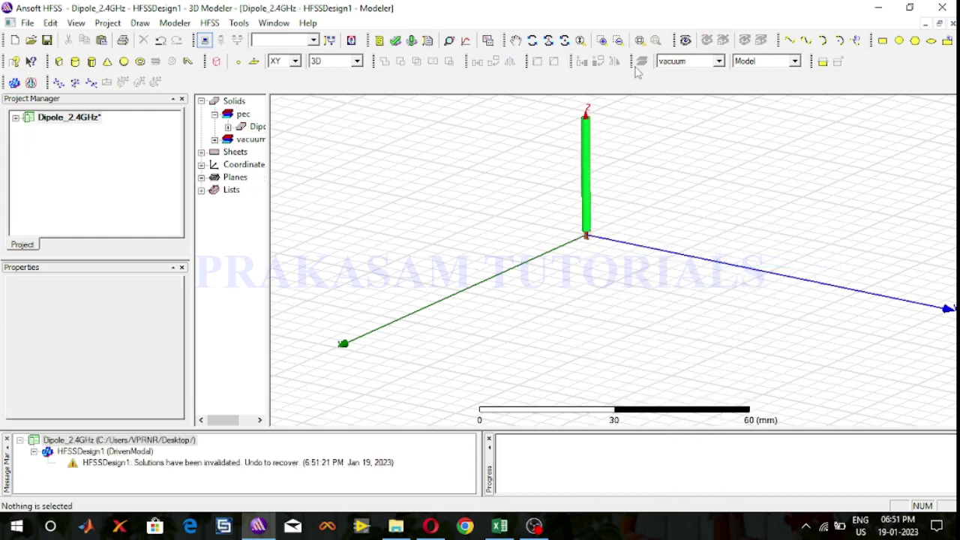
Step: Set the drawing plane to YZ with the port sheet beneath the remaining dipole arm in close view
scroll(600, 135, "down", 1)
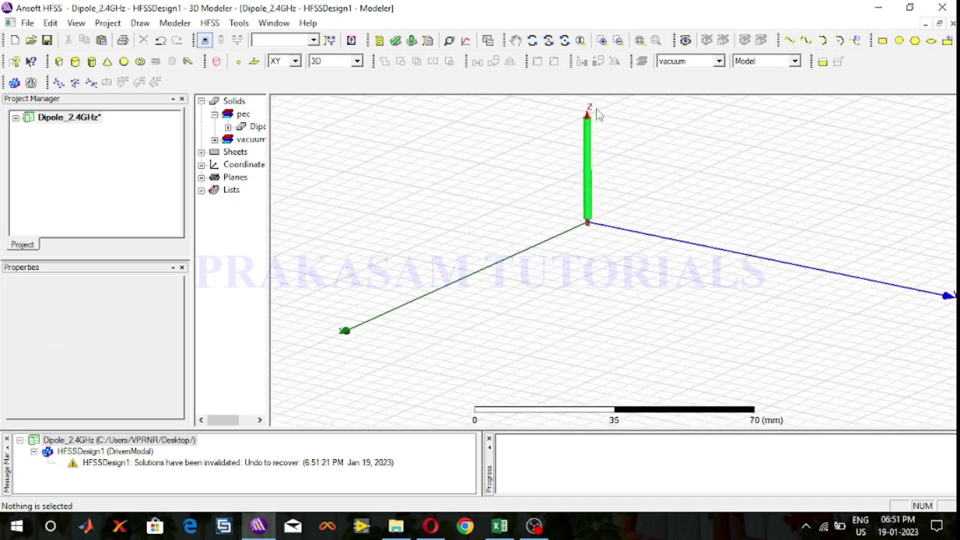
scroll(596, 116, "up", 3)
scroll(604, 275, "up", 3)
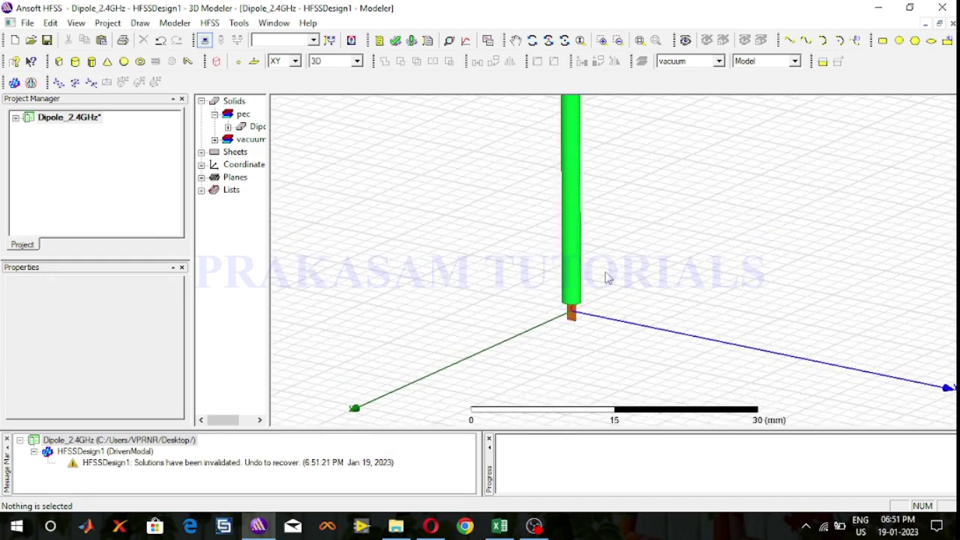
left_click(532, 40)
mouse_move(563, 264)
left_mouse_down()
mouse_move(573, 216)
mouse_move(568, 278)
left_mouse_up()
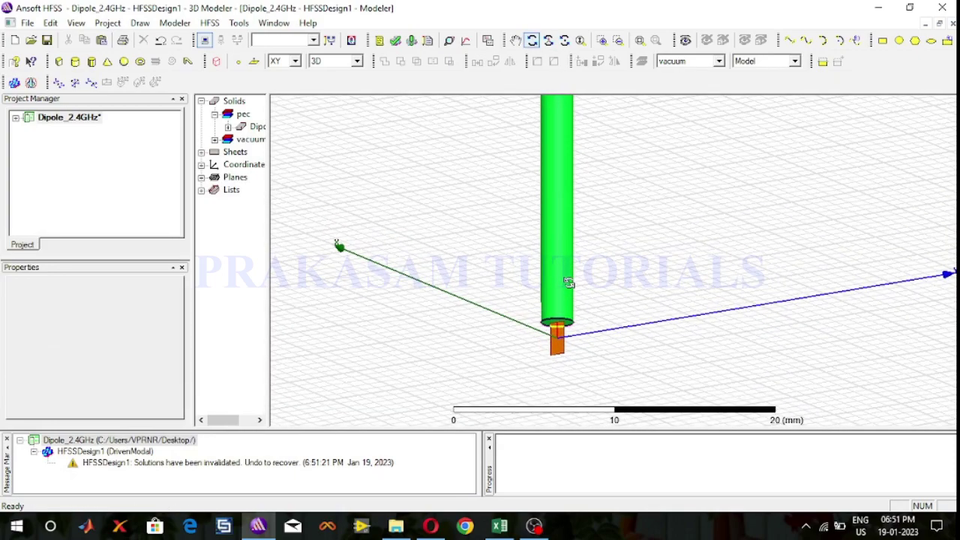
scroll(568, 282, "up", 2)
scroll(568, 282, "up", 1)
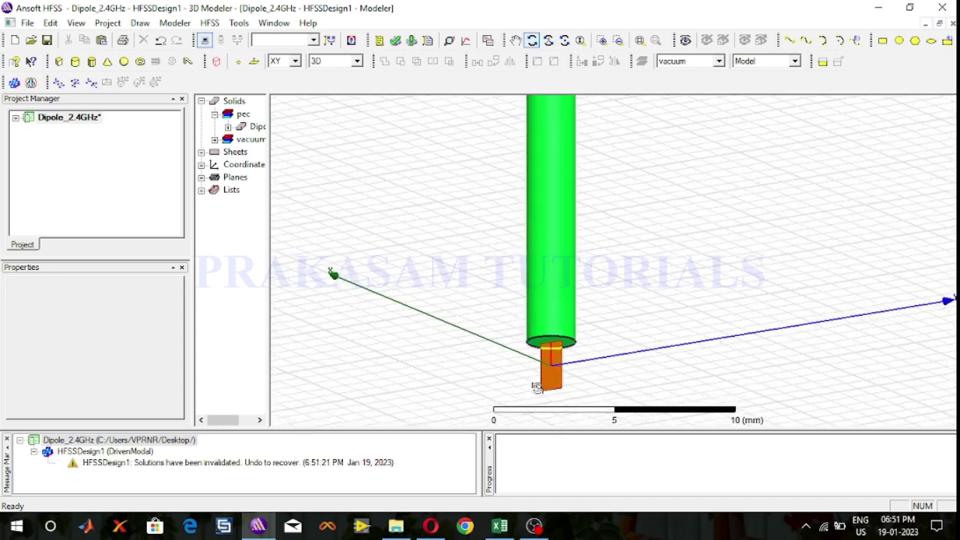
scroll(539, 381, "up", 2)
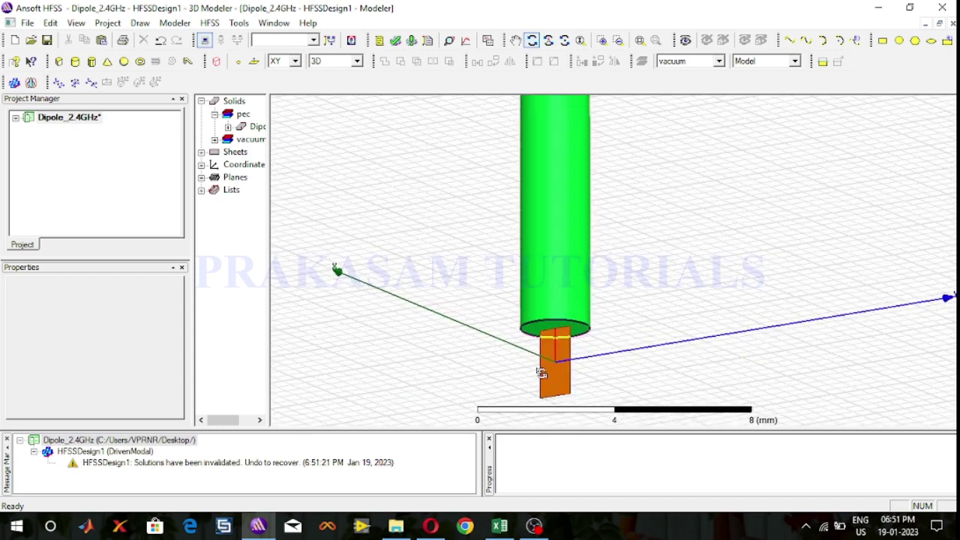
left_click(294, 60)
left_click(293, 83)
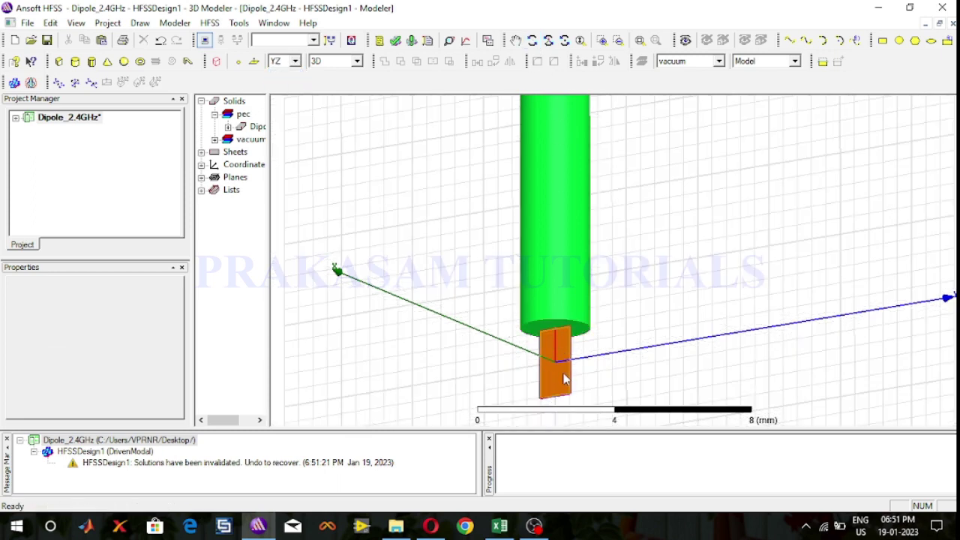
Step: Select the Port sheet beneath the dipole arm and open the properties of its CreateRectangle command
left_click(564, 382)
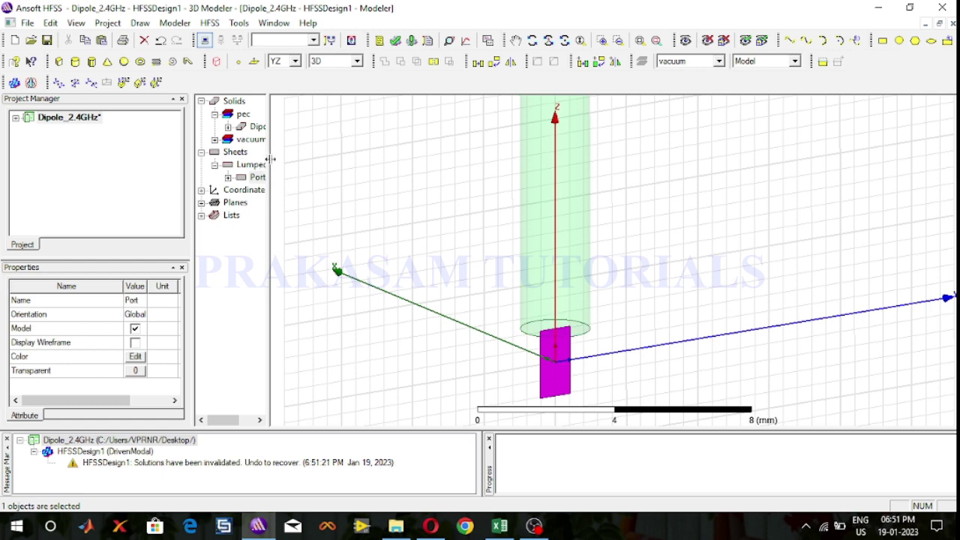
left_click_drag(276, 157, 293, 154)
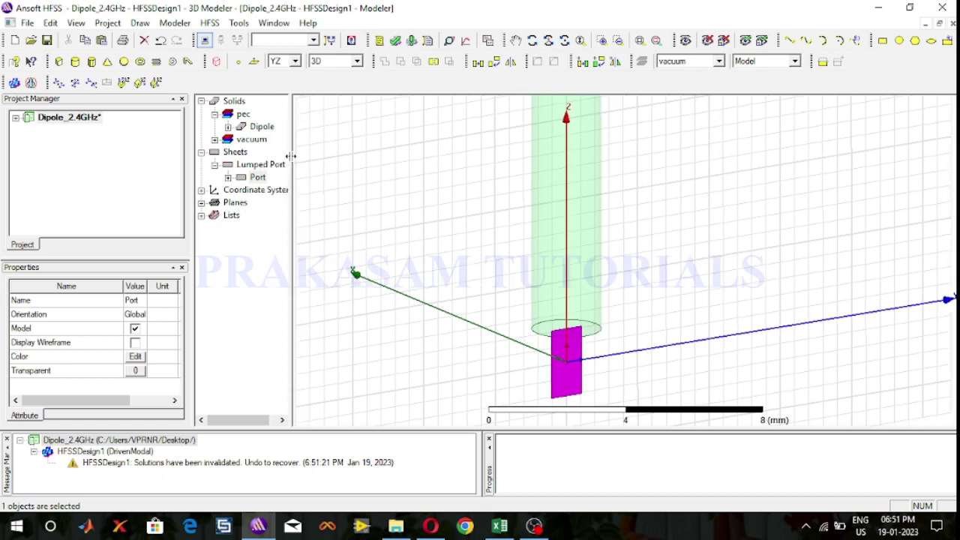
left_click(532, 42)
left_click_drag(605, 186, 598, 193)
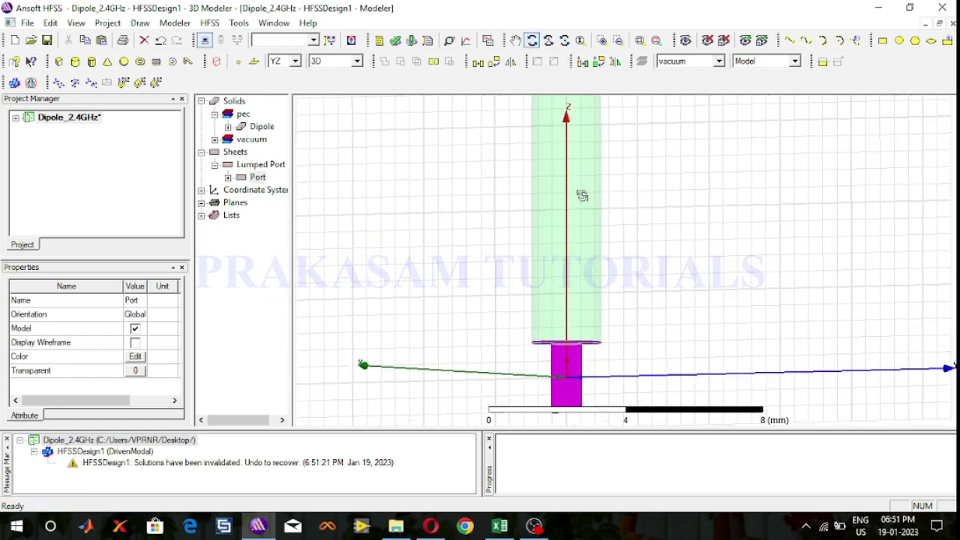
left_click(515, 40)
left_click_drag(572, 274, 570, 233)
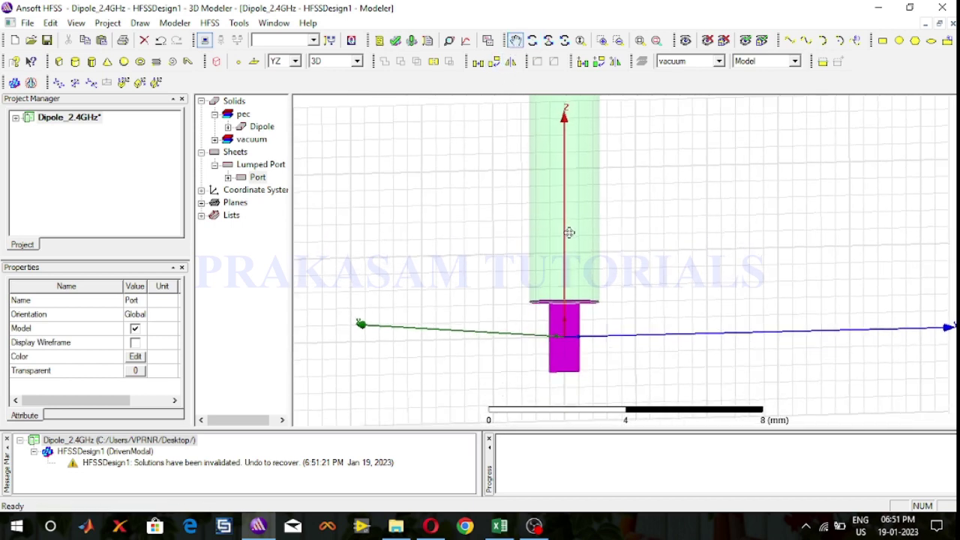
left_click(515, 40)
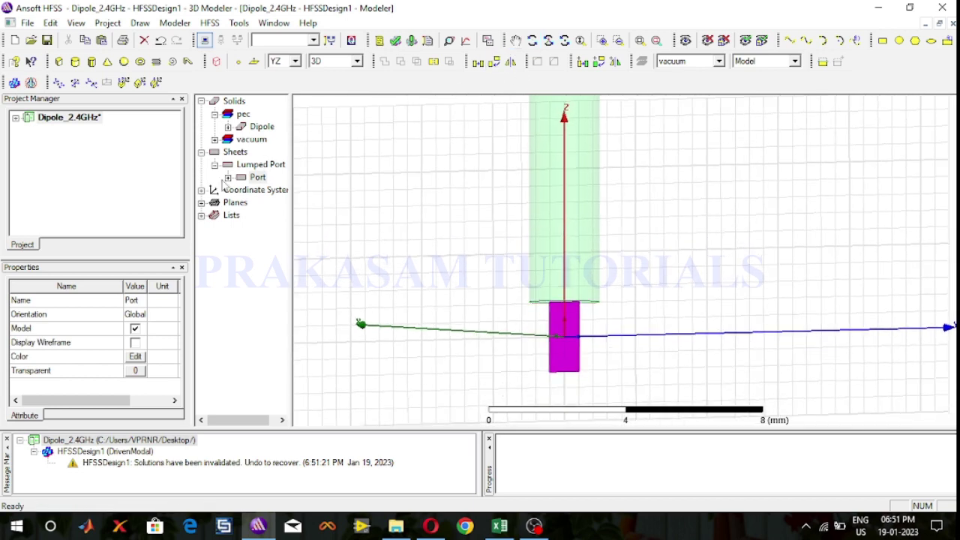
left_click(228, 178)
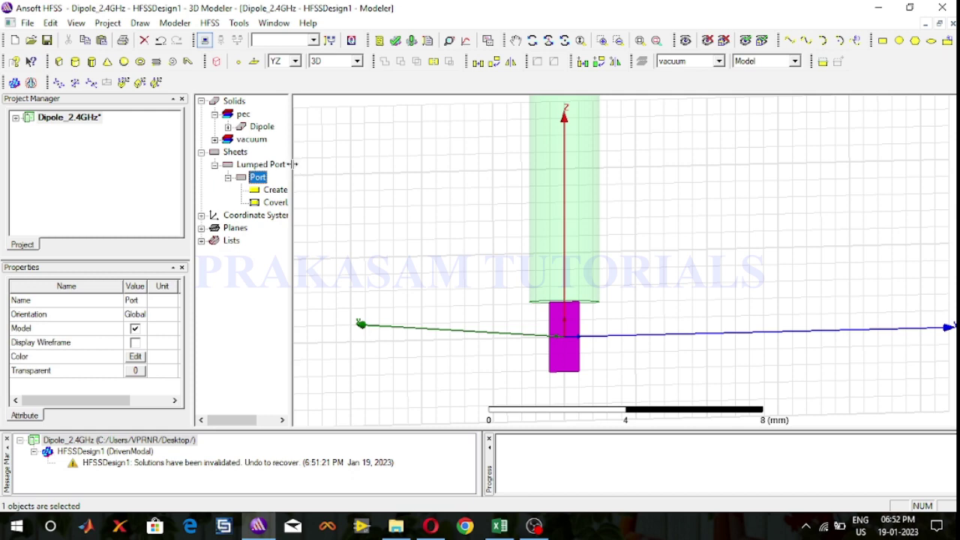
left_click_drag(301, 163, 334, 162)
double_click(300, 190)
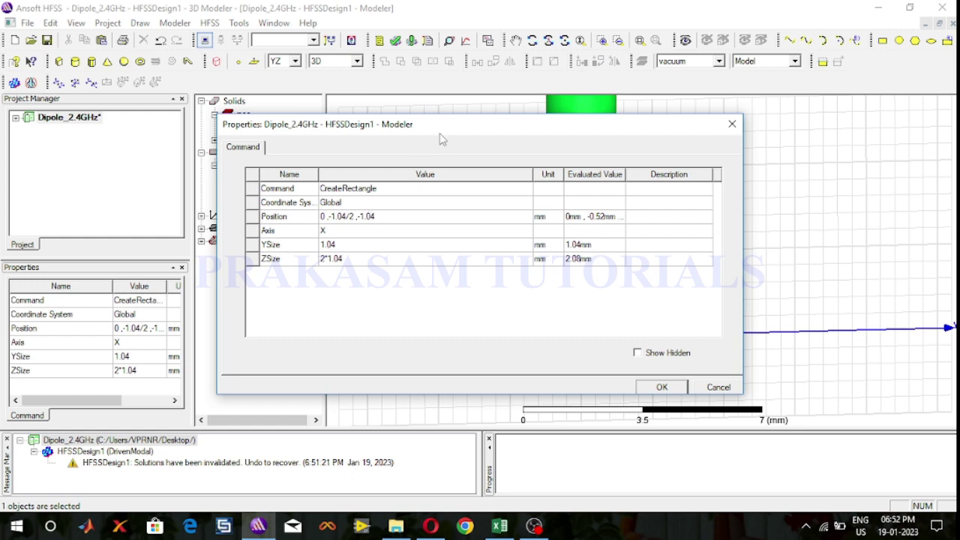
left_click_drag(441, 136, 253, 117)
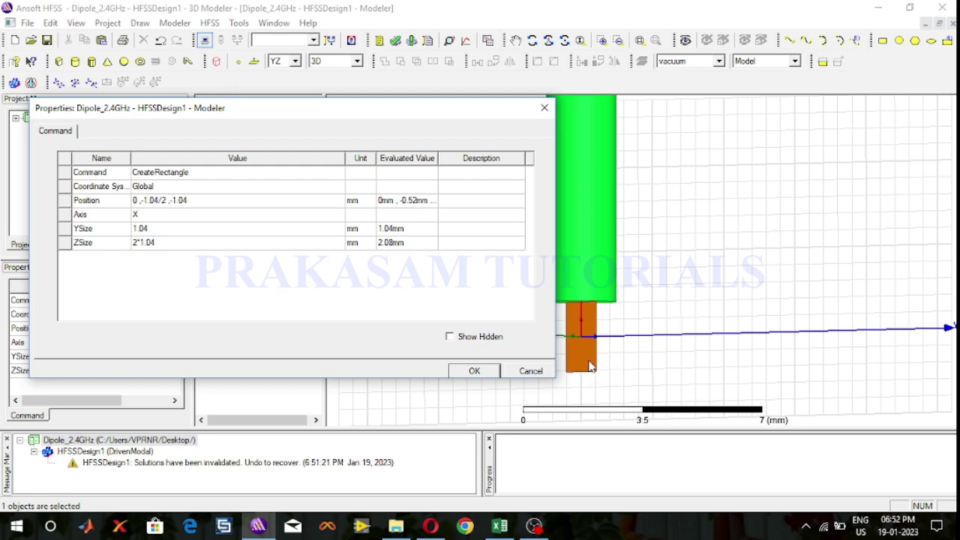
Step: Set the port rectangle's position to 0, -1.04/2, 0 mm and its ZSize to 1.04 mm
left_click(198, 201)
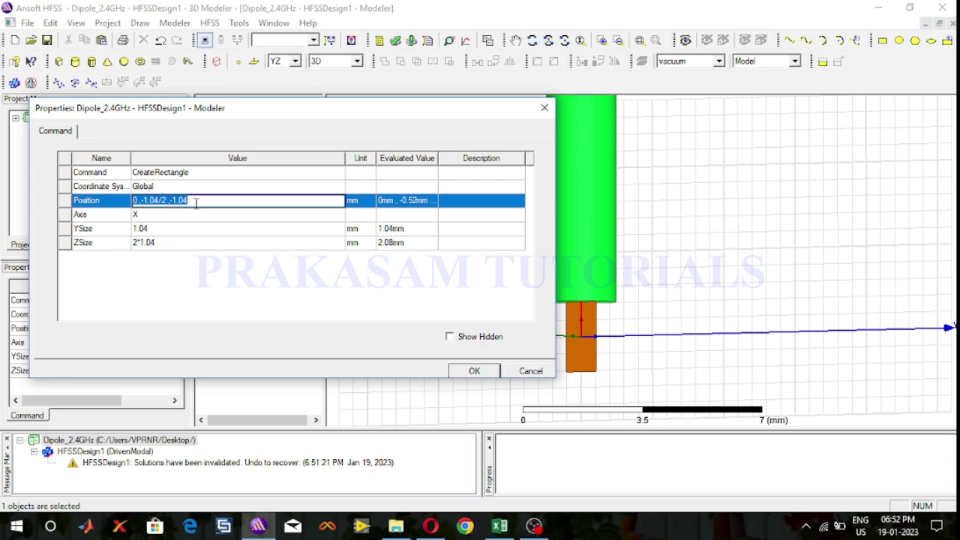
left_click(196, 201)
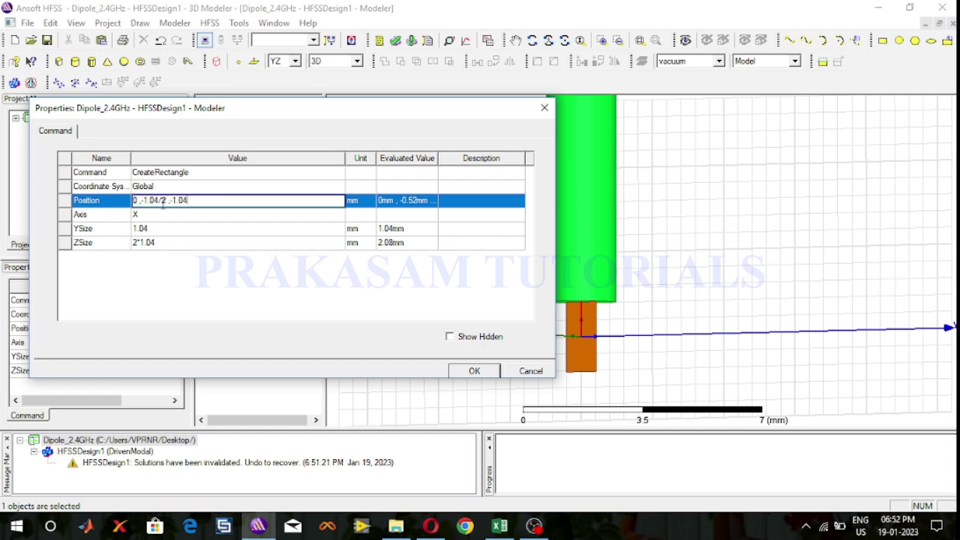
left_click_drag(187, 200, 175, 202)
type("0")
left_click(143, 245)
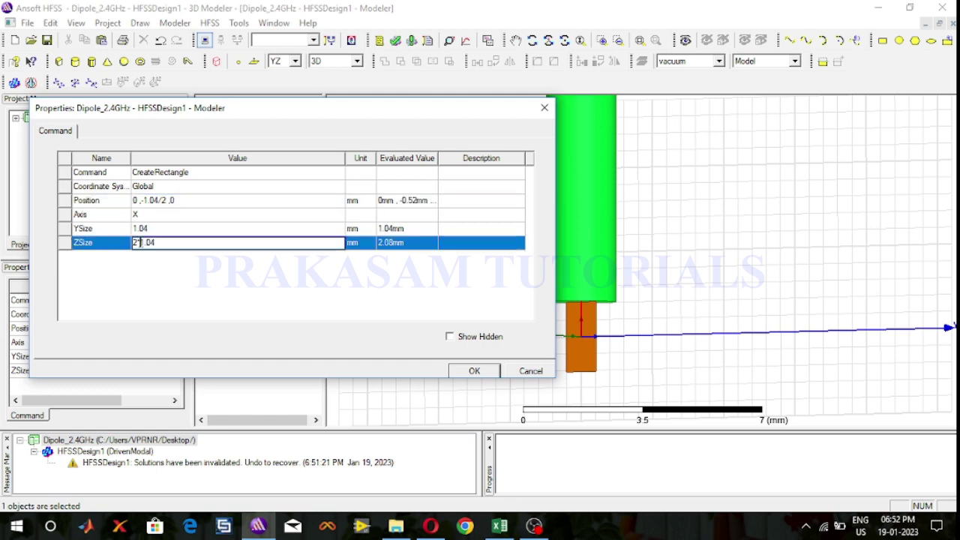
key("shift+Left")
key("BackSpace")
key("BackSpace")
left_click(475, 372)
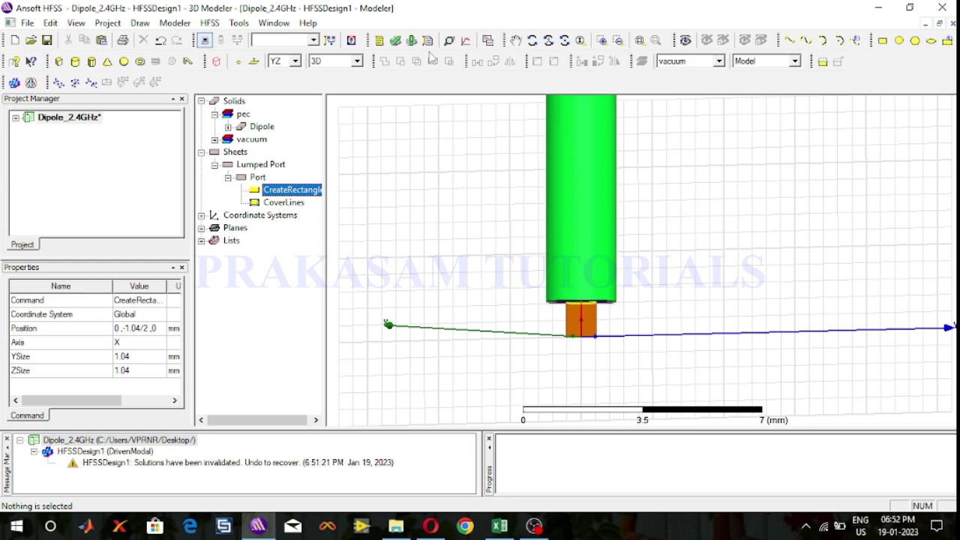
Step: Set the drawing plane to XY and draw a rectangle about 6 by 3 mm away from the dipole arm
left_click(295, 61)
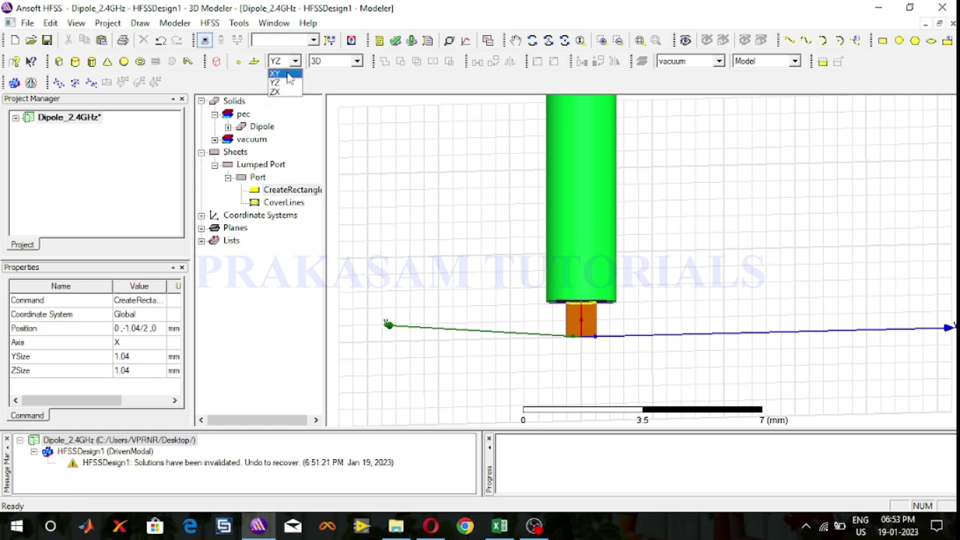
left_click(278, 74)
left_click(882, 41)
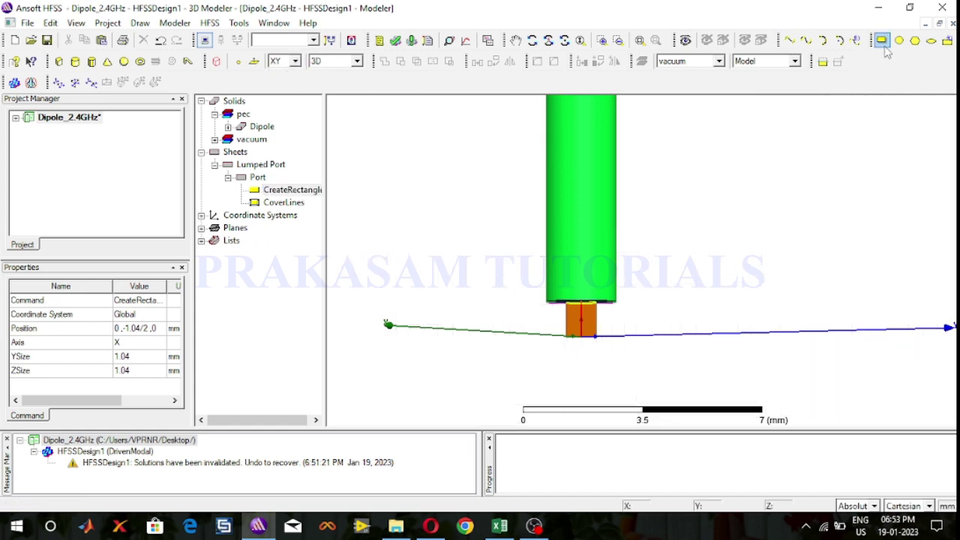
left_click(531, 40)
left_click_drag(584, 334, 585, 300)
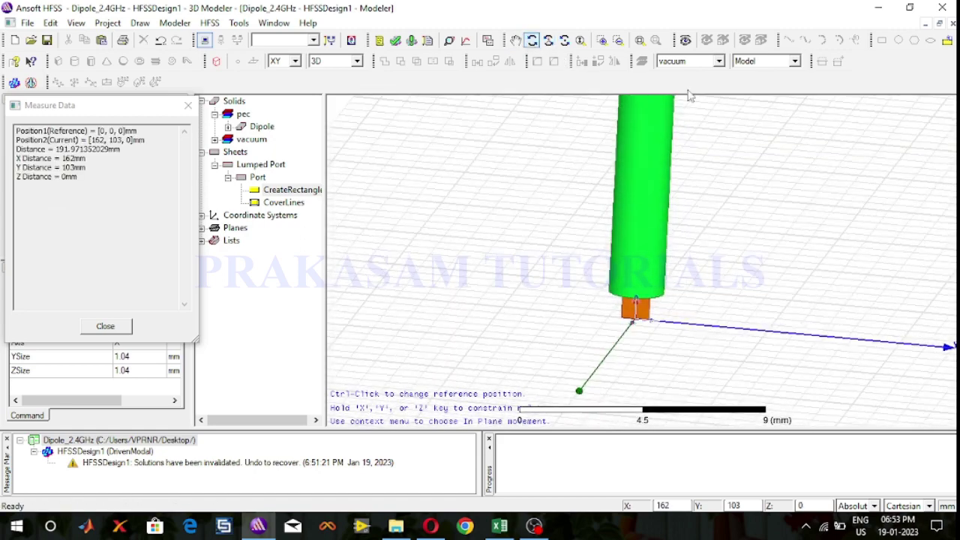
left_click(531, 40)
left_click(738, 185)
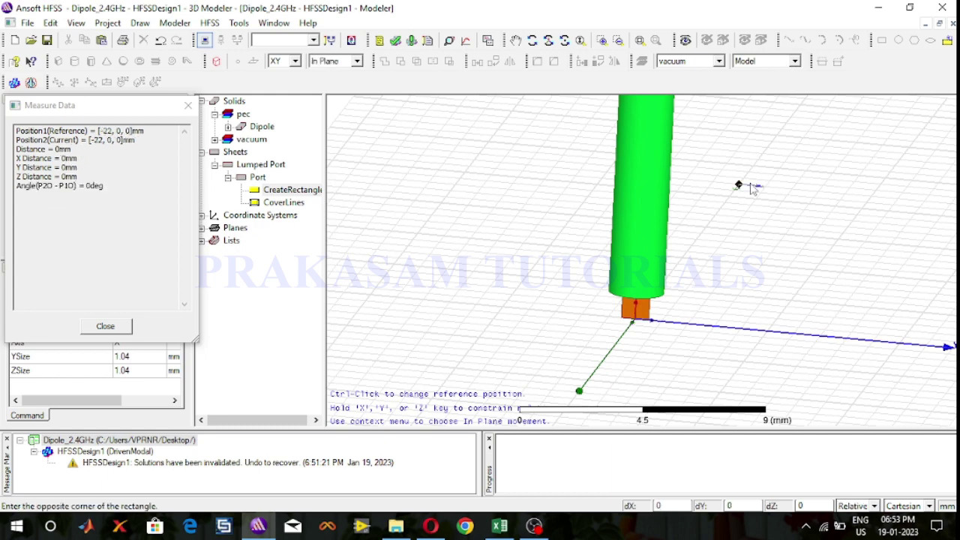
left_click(789, 227)
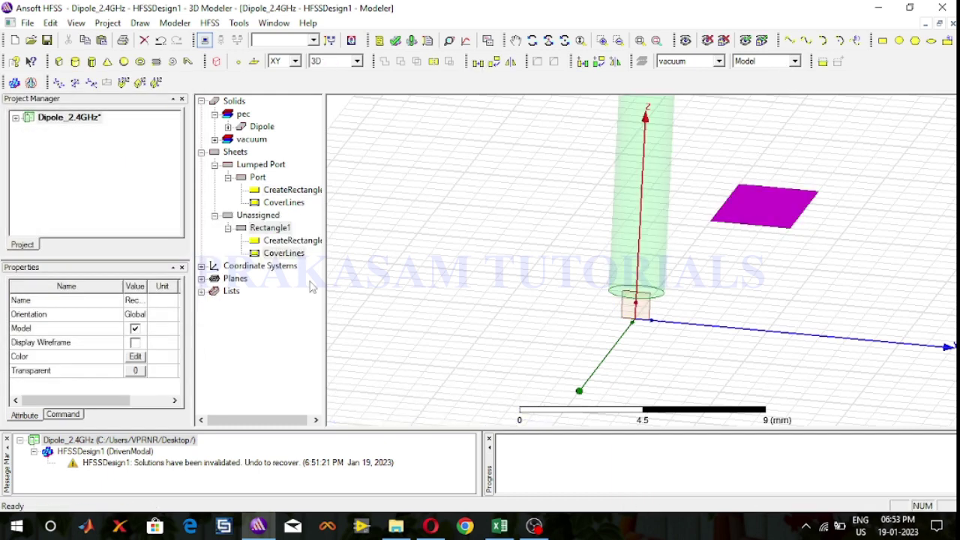
Step: Rename the new rectangle GroundPlane and change its color to light green (128, 255, 128)
left_click(276, 230)
double_click(276, 231)
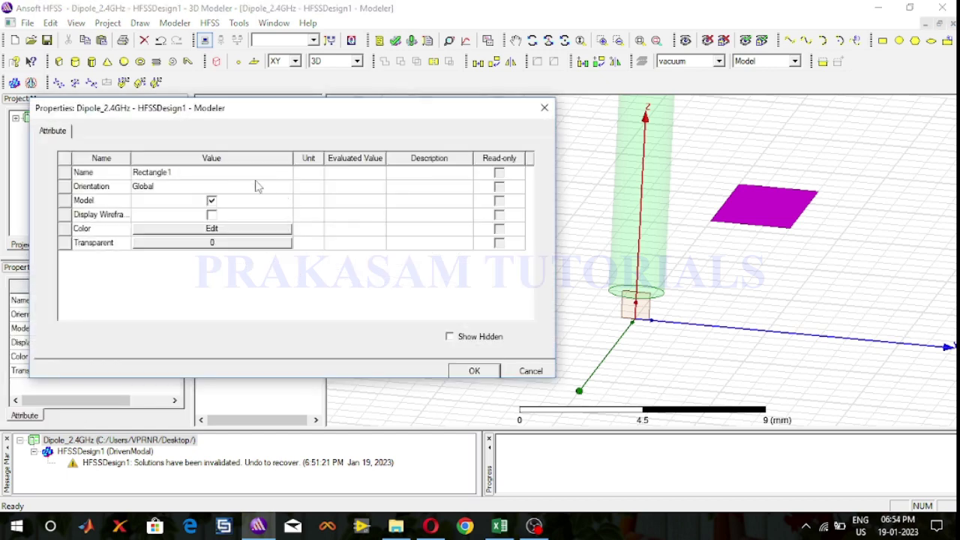
left_click(233, 174)
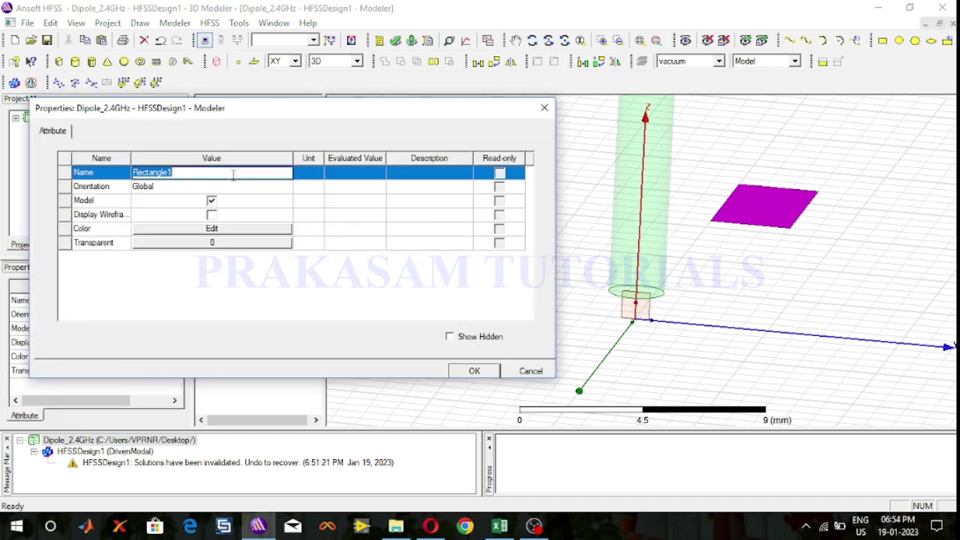
type("GroundPlane")
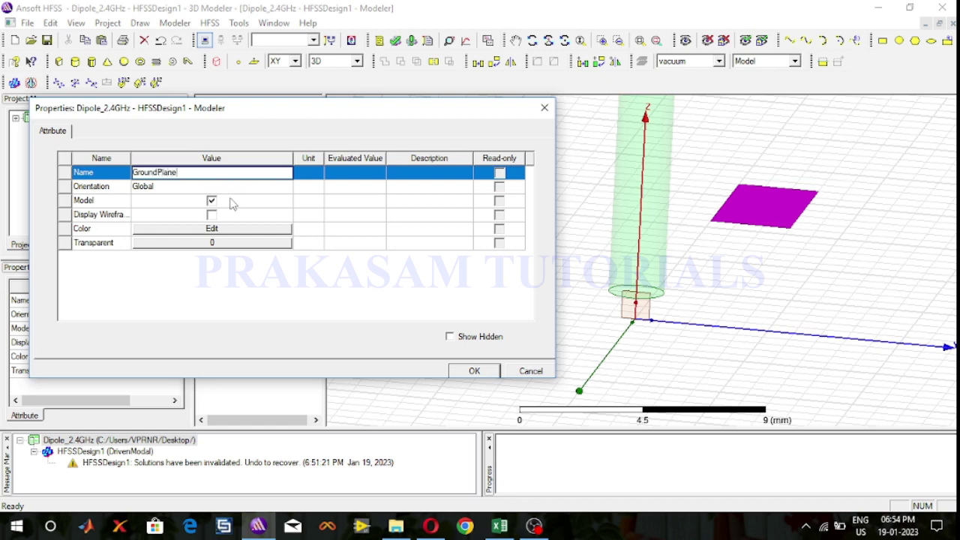
left_click(238, 229)
left_click(239, 229)
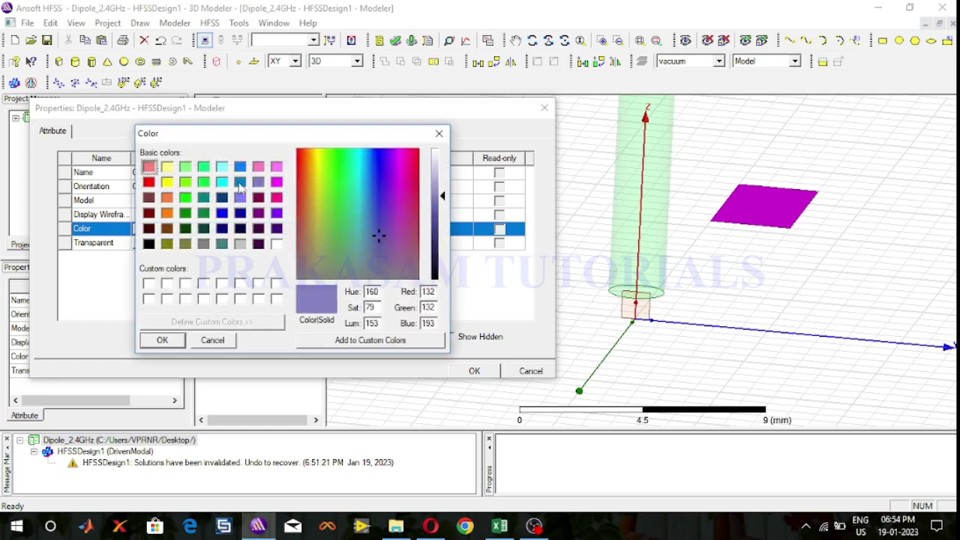
left_click(186, 168)
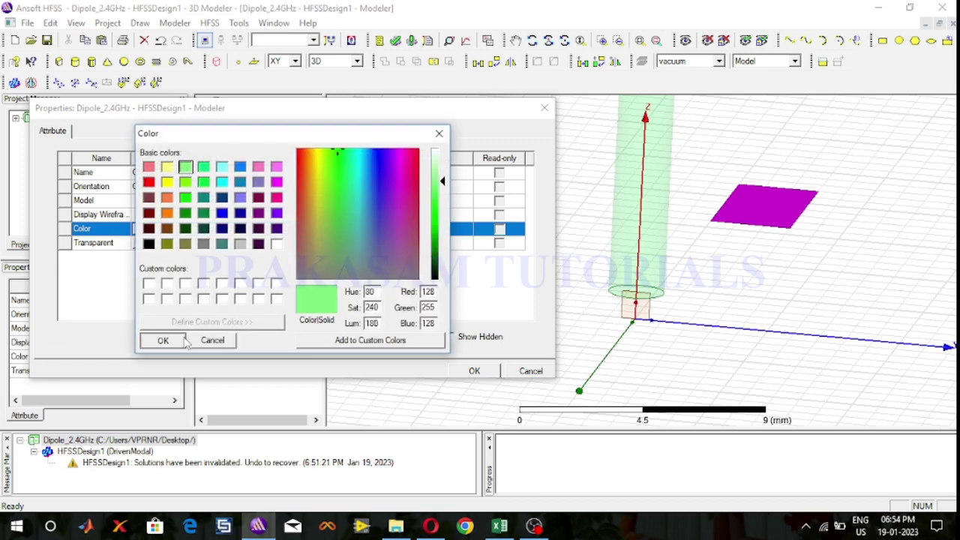
left_click(162, 340)
left_click(474, 371)
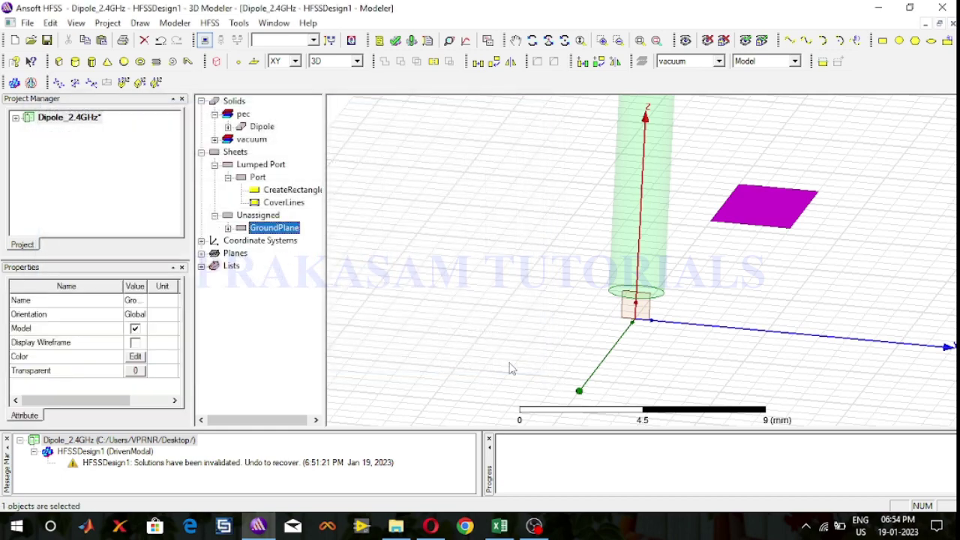
left_click(721, 300)
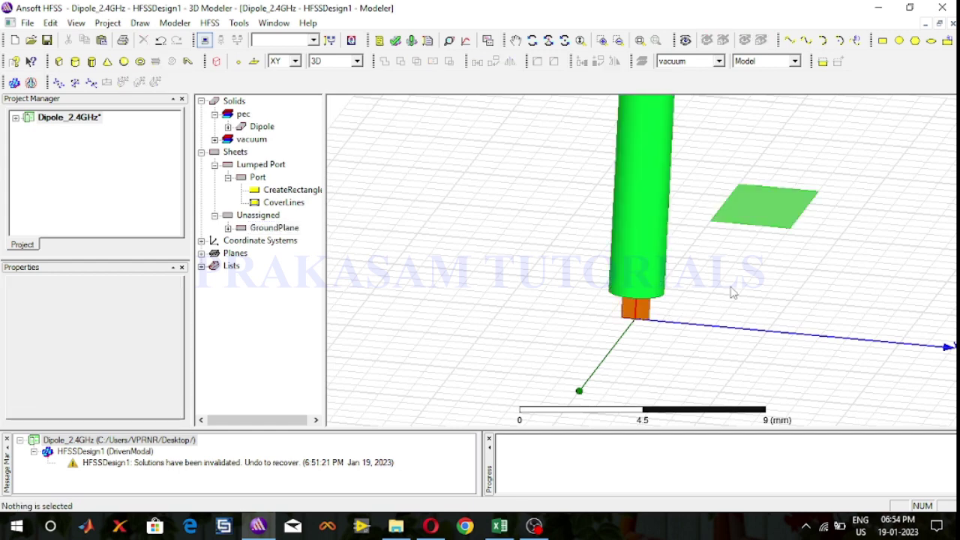
Step: Delete the duplicate-around-axis operation from the Dipole solid's history
left_click(750, 225)
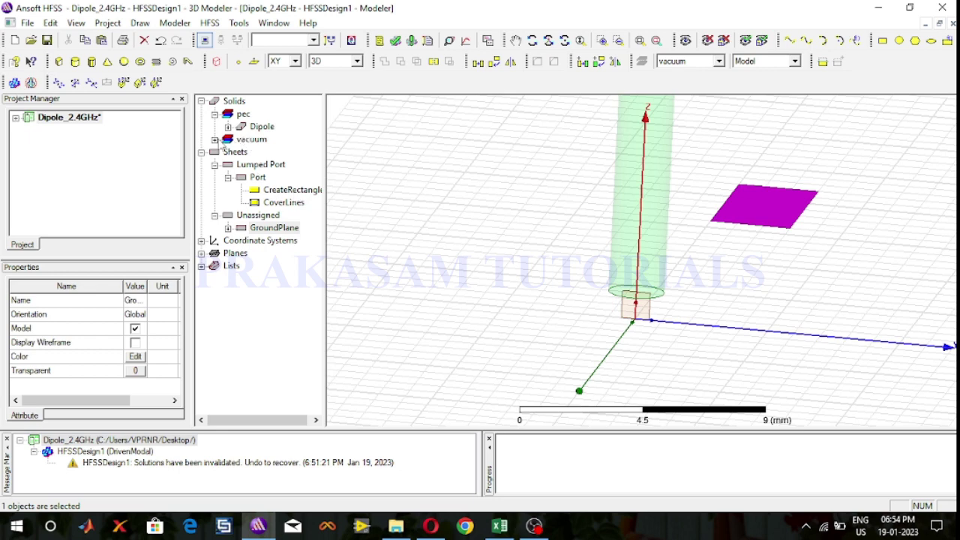
left_click(214, 114)
left_click(214, 114)
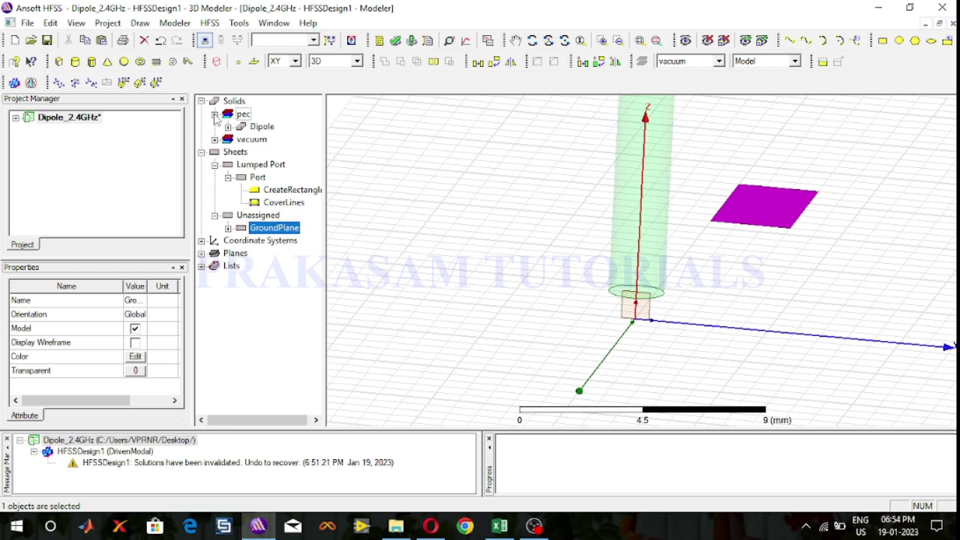
left_click(227, 126)
left_click(274, 152)
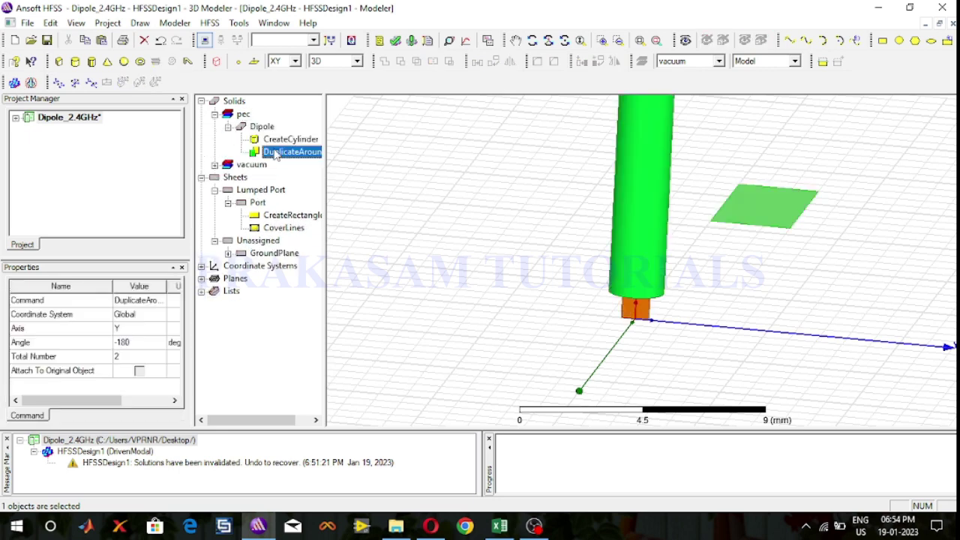
right_click(275, 153)
left_click(423, 162)
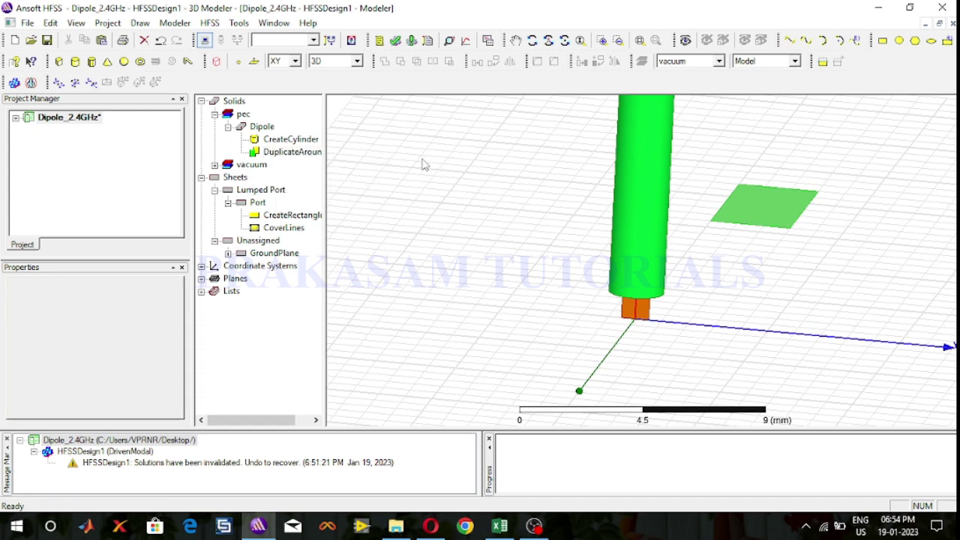
left_click(315, 154)
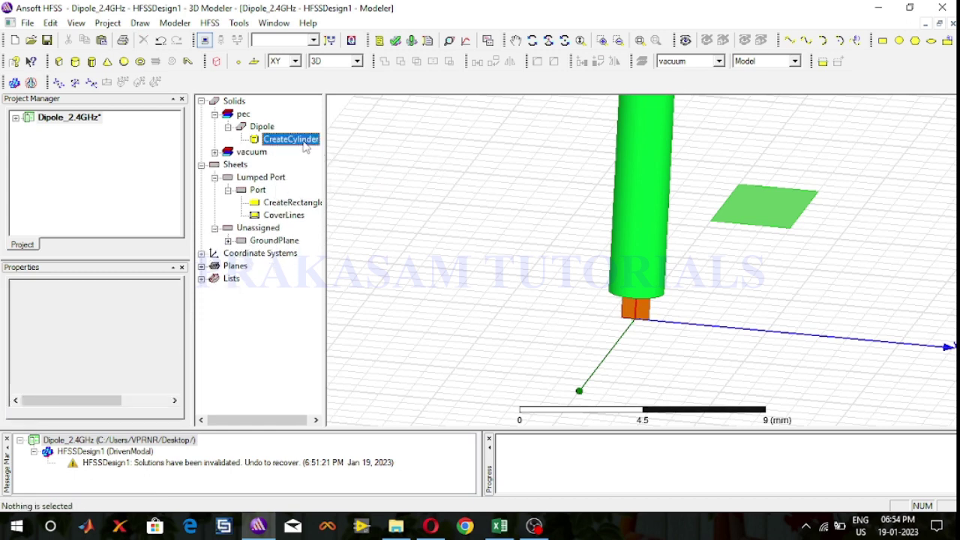
Step: Check the dipole cylinder's dimensions and set the GroundPlane rectangle's XSize and YSize to 52 mm
double_click(302, 141)
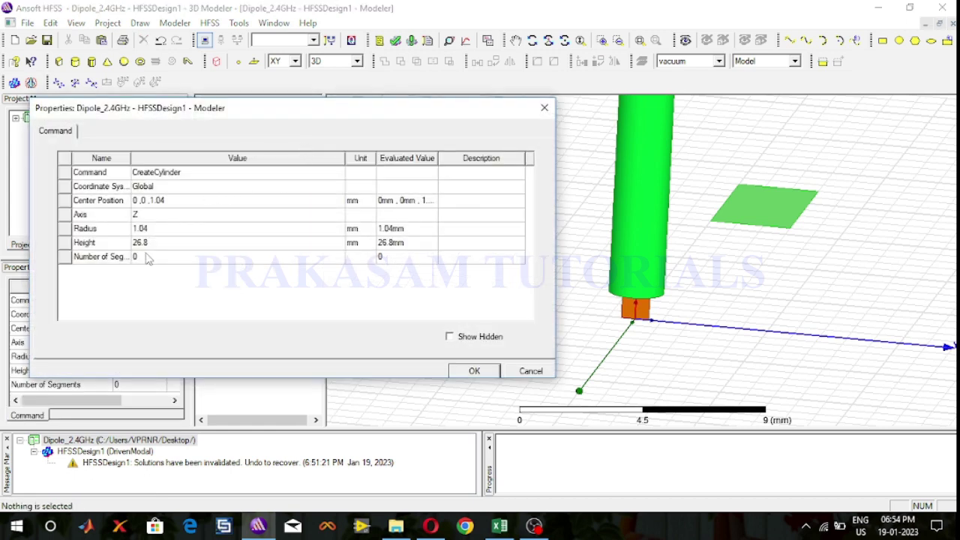
left_click(529, 373)
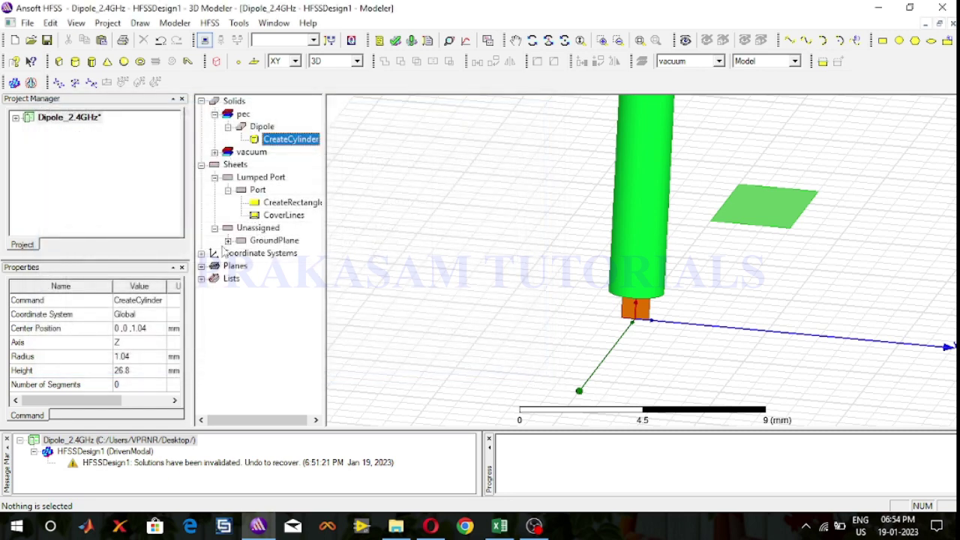
left_click(214, 177)
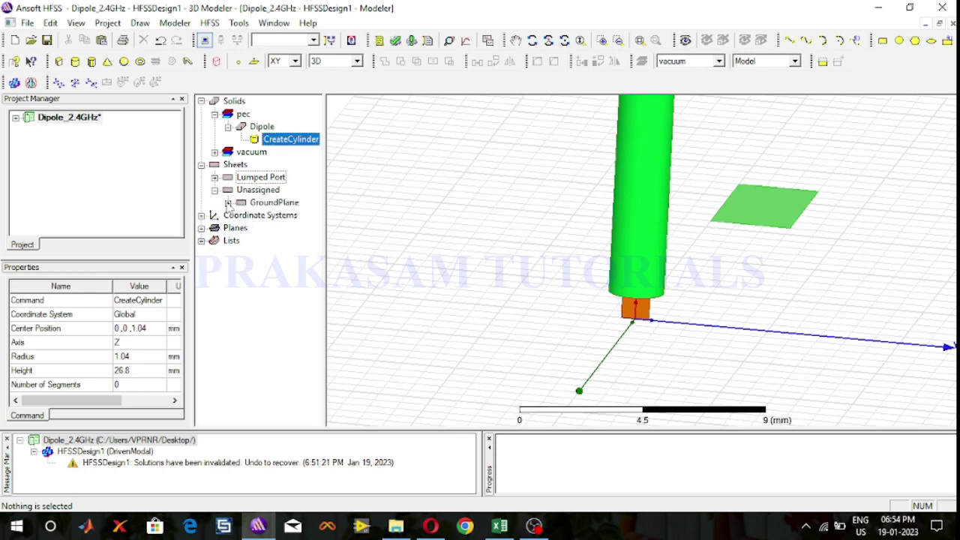
left_click(227, 203)
double_click(291, 217)
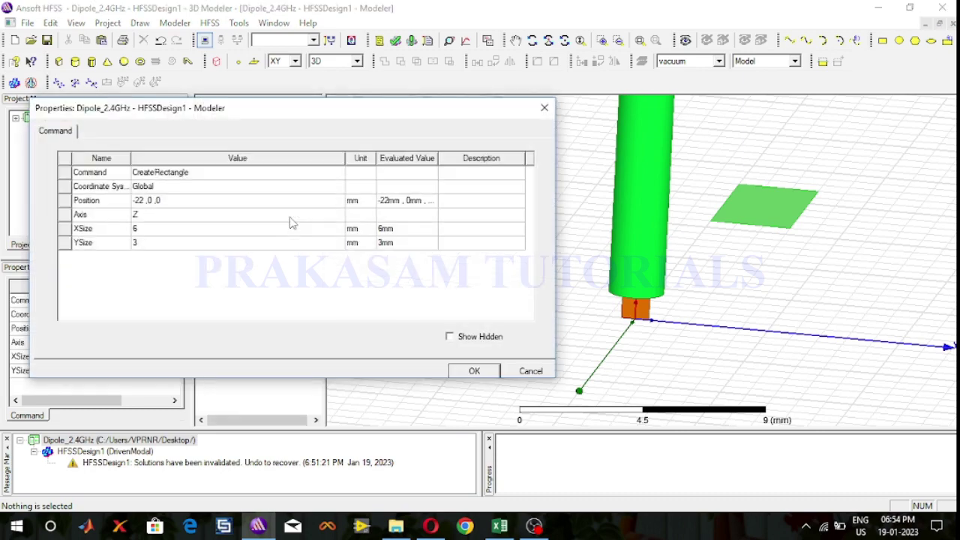
left_click_drag(455, 112, 752, 88)
left_click(494, 183)
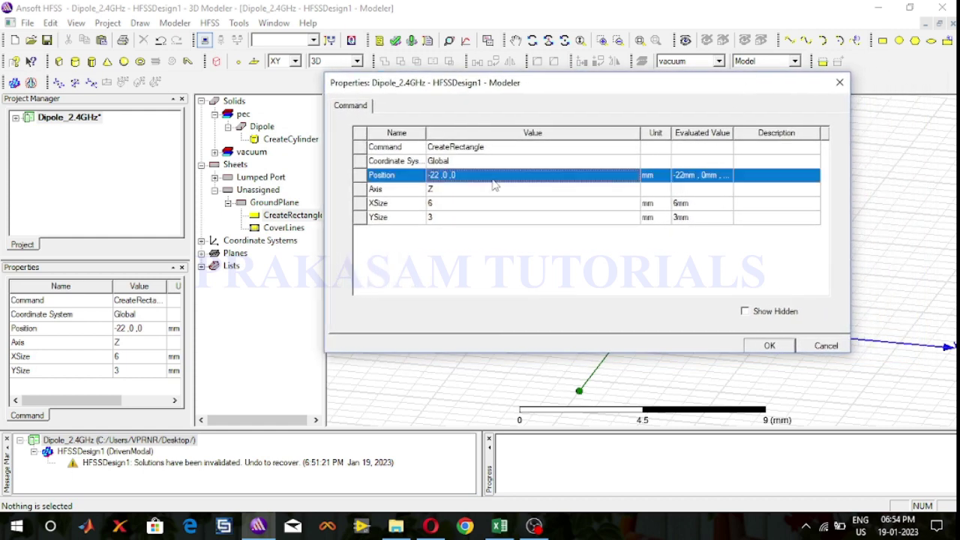
left_click(492, 179)
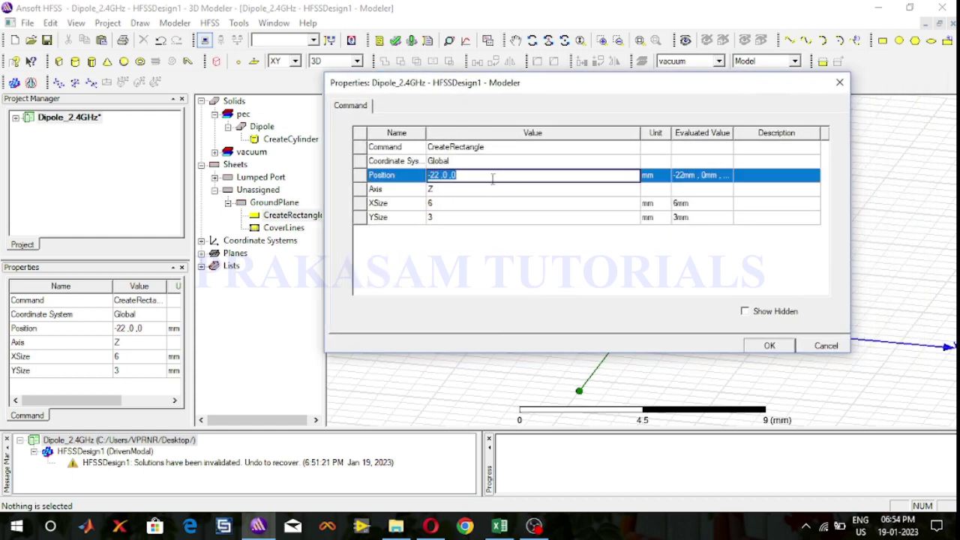
left_click(468, 204)
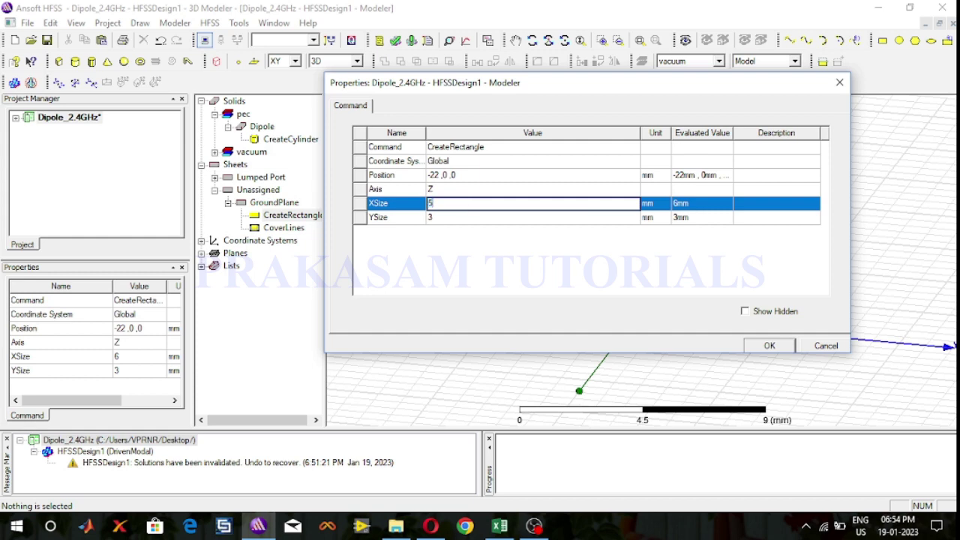
left_click(463, 217)
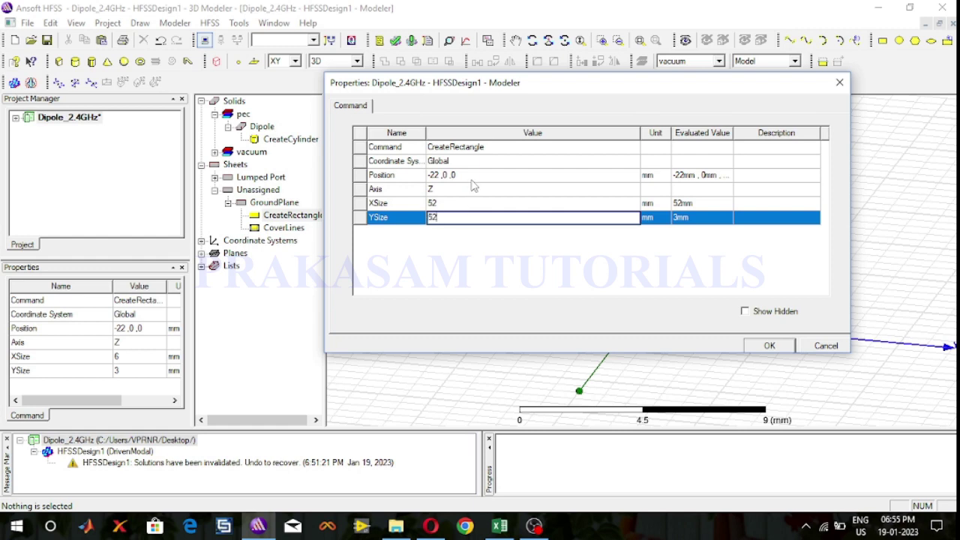
Step: Set the GroundPlane rectangle's position to -26, -26, 0 mm and apply its properties
left_click(472, 177)
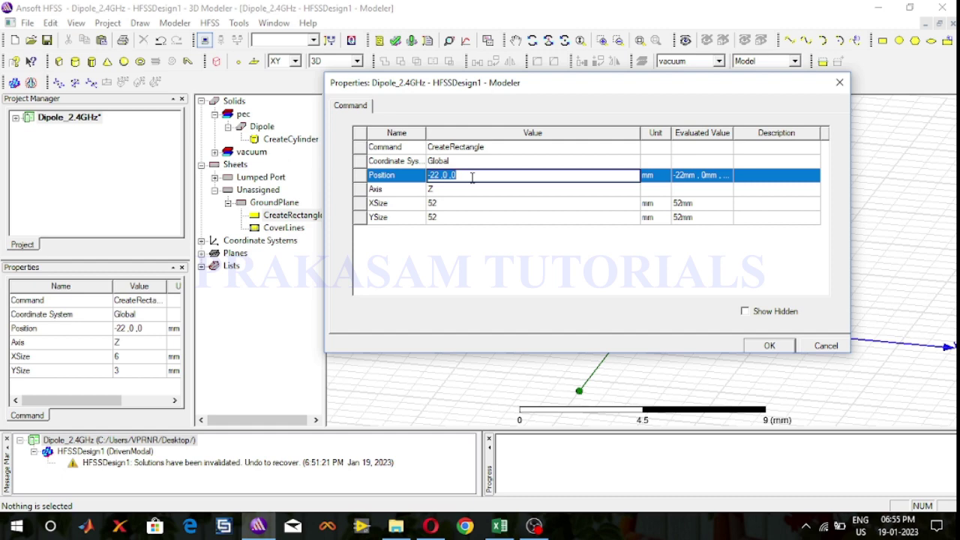
type("-26,")
left_click(767, 346)
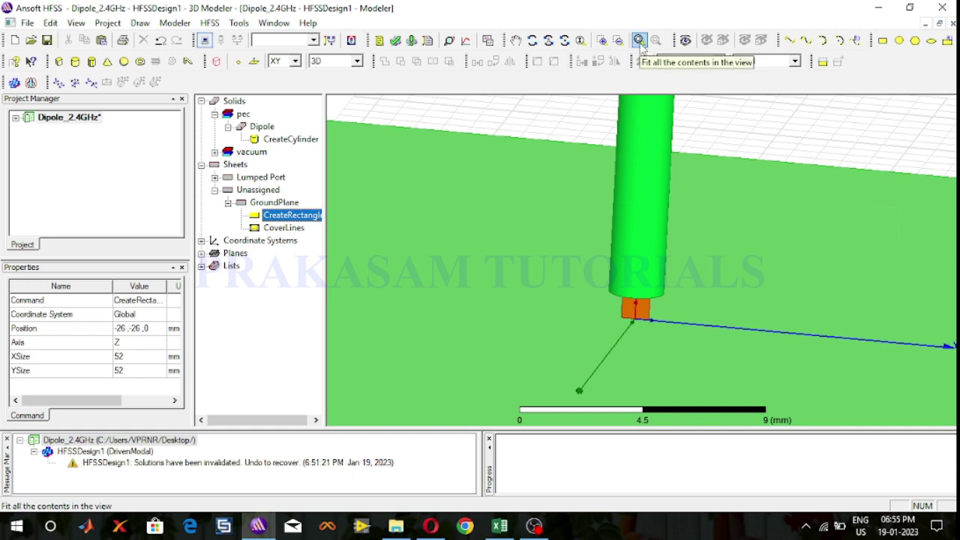
Step: Assign a Perfect E boundary to the GroundPlane sheet, keeping the default name and leaving Infinite Ground Plane off
left_click(639, 40)
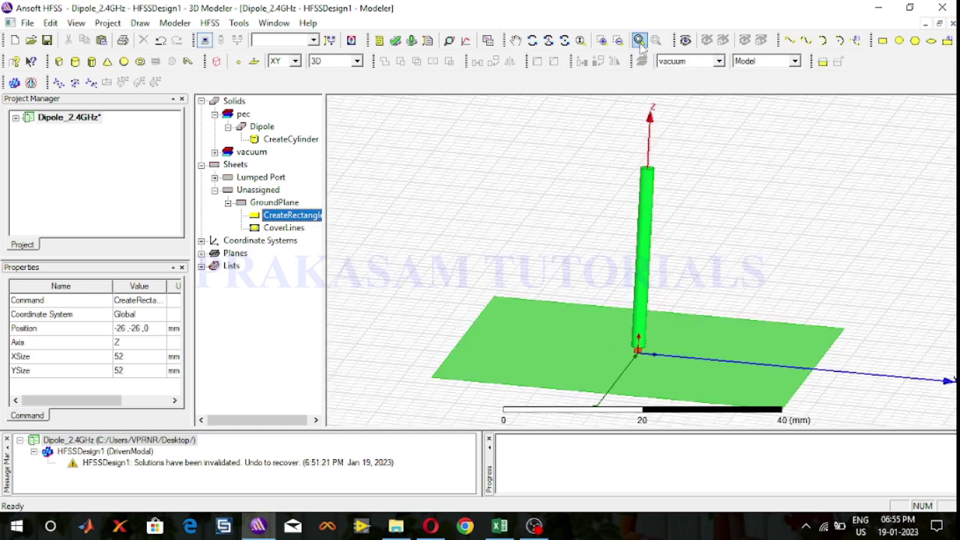
left_click(516, 41)
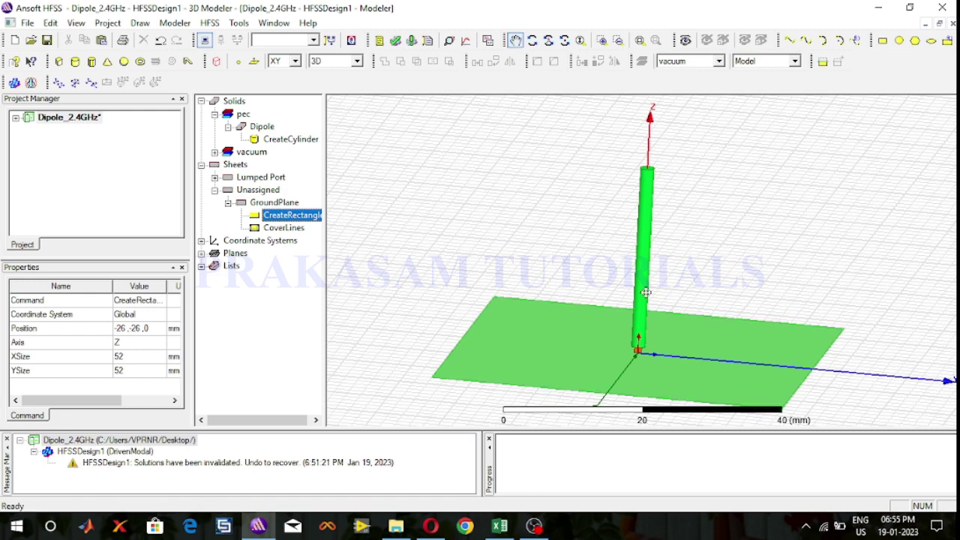
left_click_drag(667, 326, 666, 196)
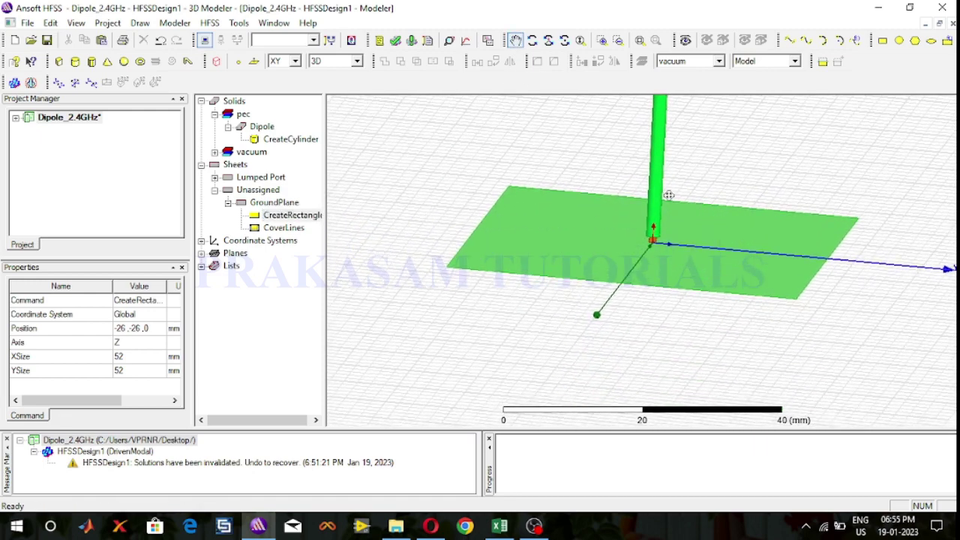
left_click(531, 40)
mouse_move(630, 171)
left_mouse_down()
mouse_move(626, 113)
mouse_move(627, 203)
mouse_move(626, 184)
left_mouse_up()
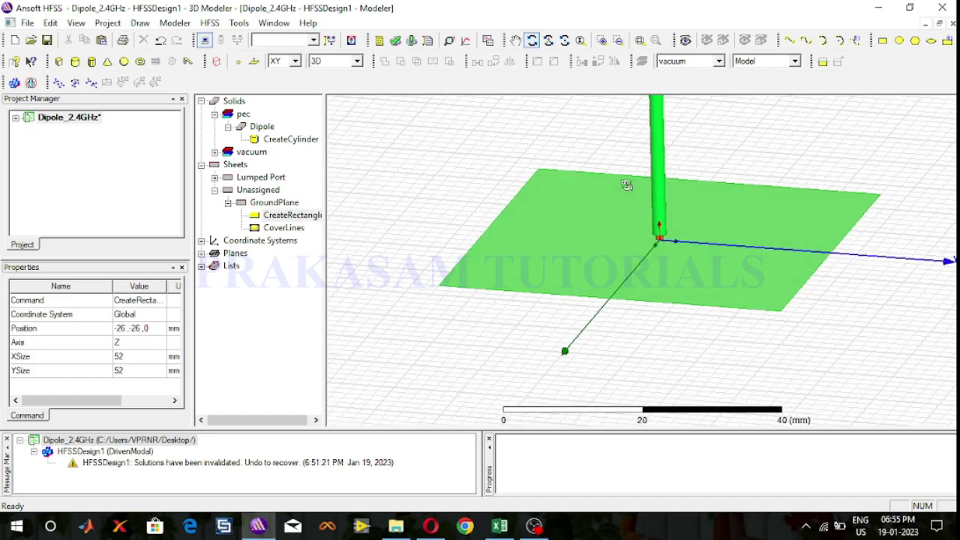
left_click(531, 41)
left_click(577, 242)
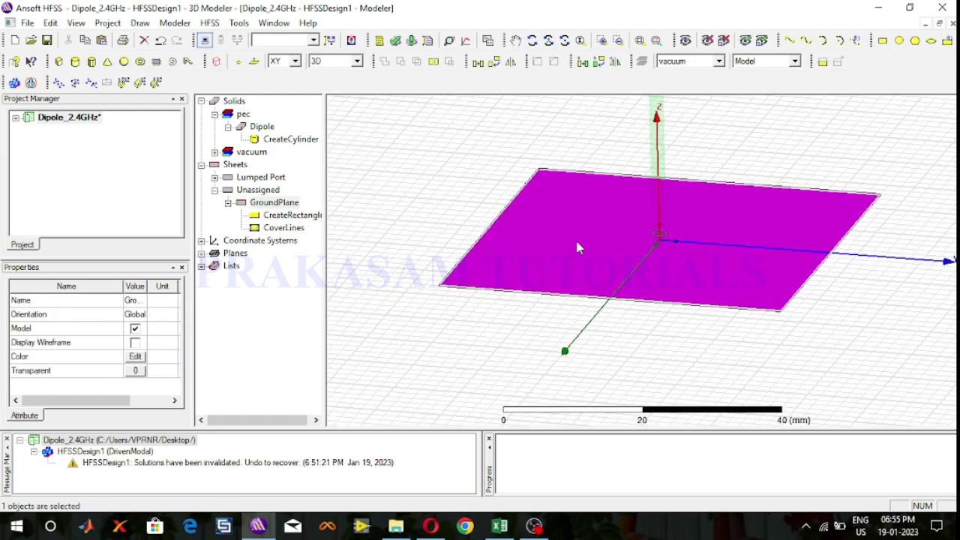
right_click(578, 247)
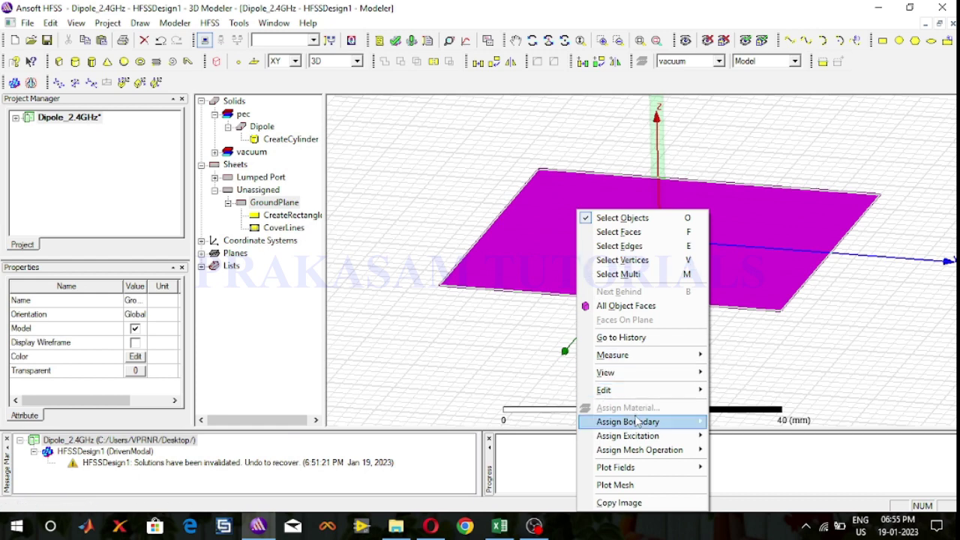
mouse_move(636, 421)
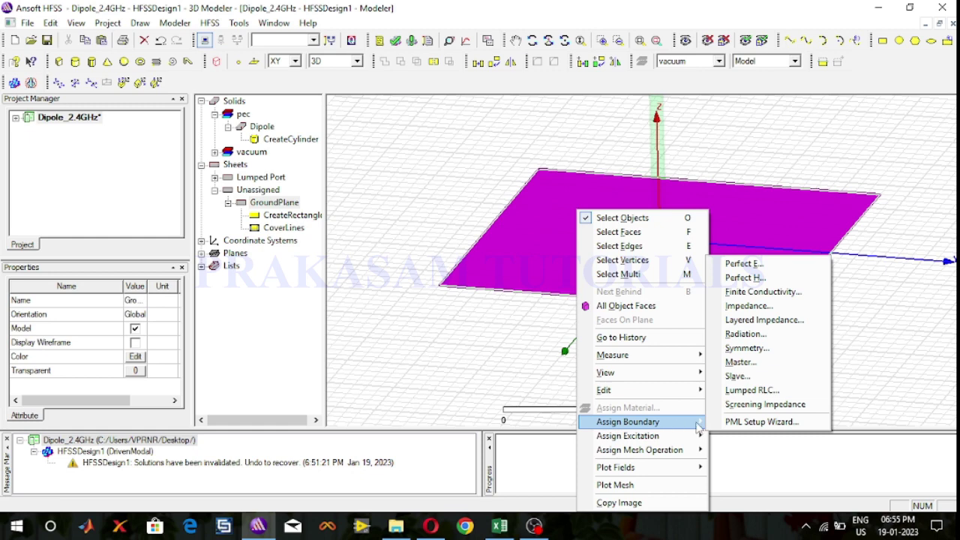
left_click(744, 264)
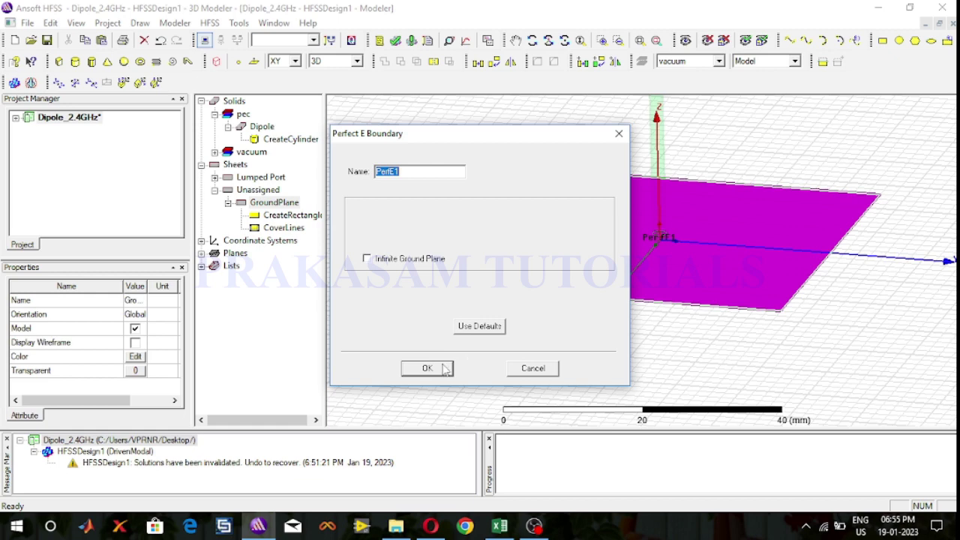
left_click(444, 368)
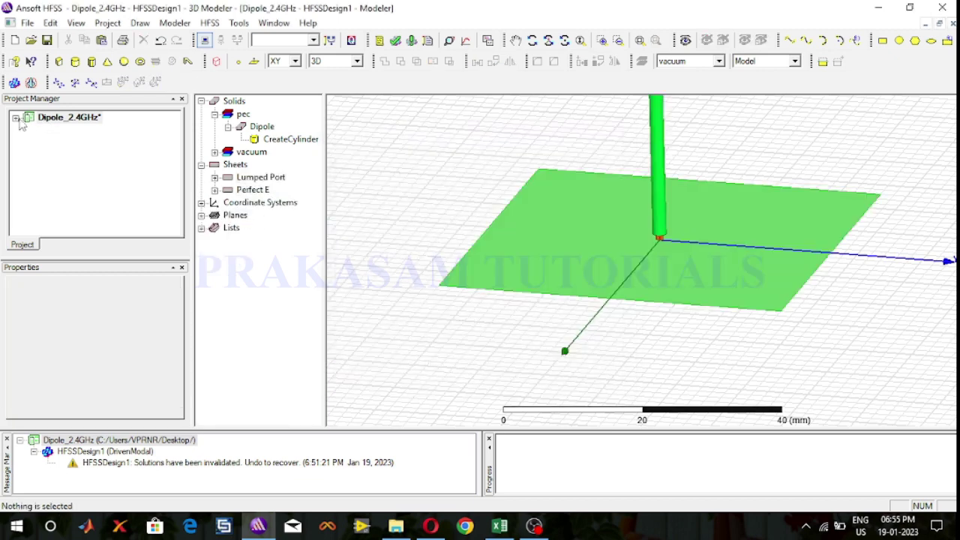
Step: Examine the design's boundary list and highlight PerfE1 to check that it covers the ground plane sheet
left_click(16, 118)
left_click(29, 130)
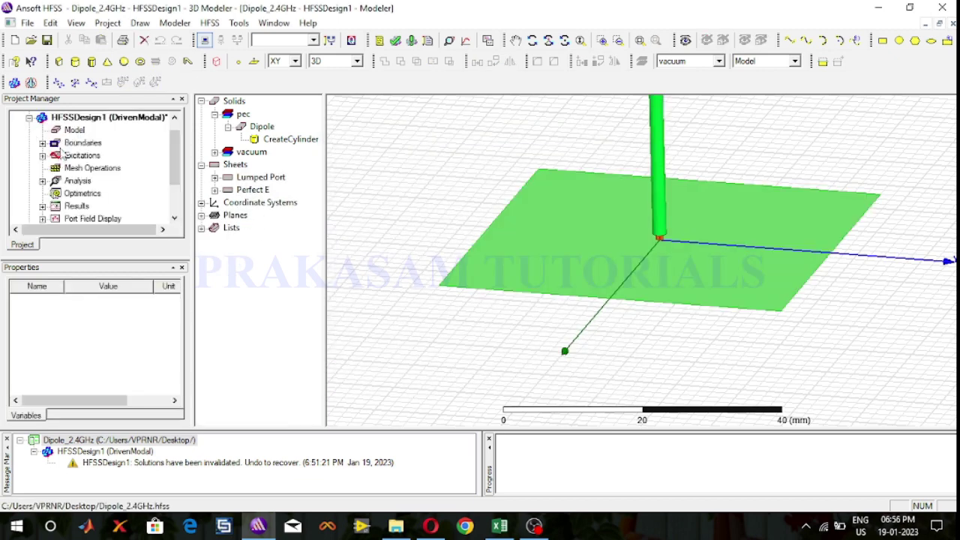
left_click(42, 144)
left_click(87, 155)
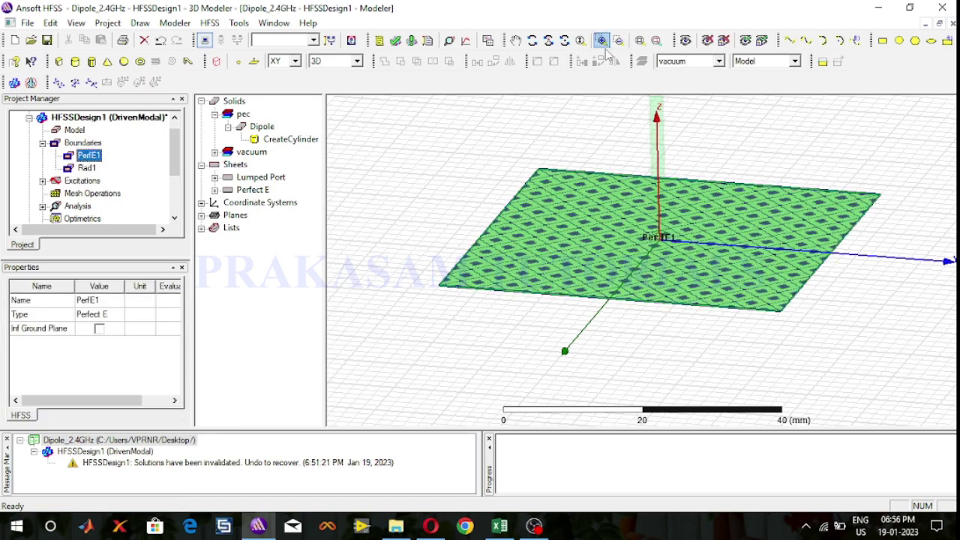
left_click(638, 41)
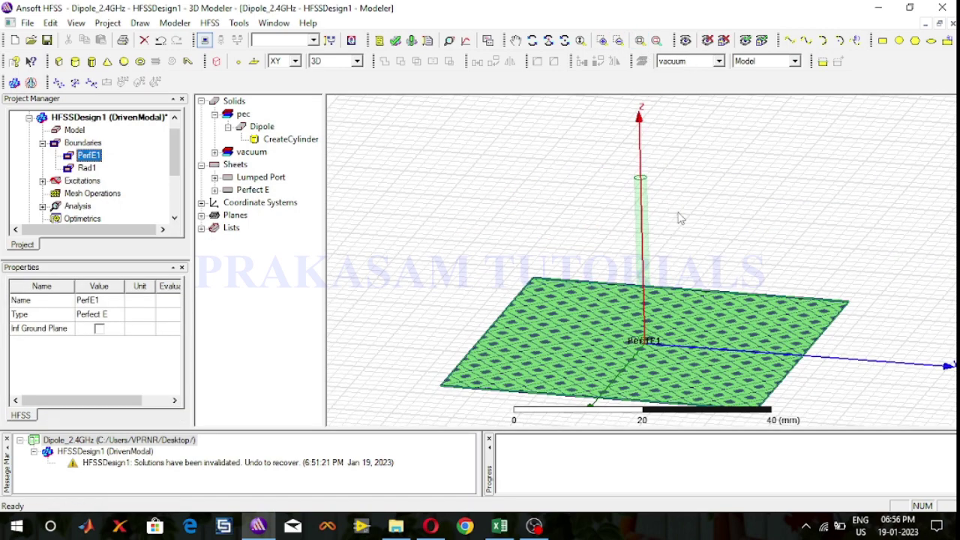
left_click(569, 179)
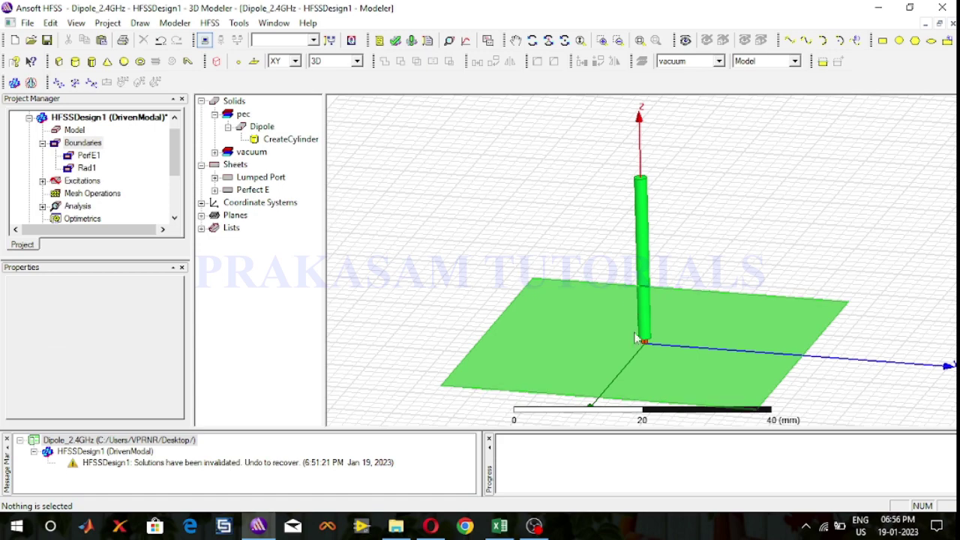
Step: Change the full port impedance used for renormalizing all modes in the post-processing settings of lumped port 1
scroll(649, 343, "up", 2)
scroll(649, 342, "up", 3)
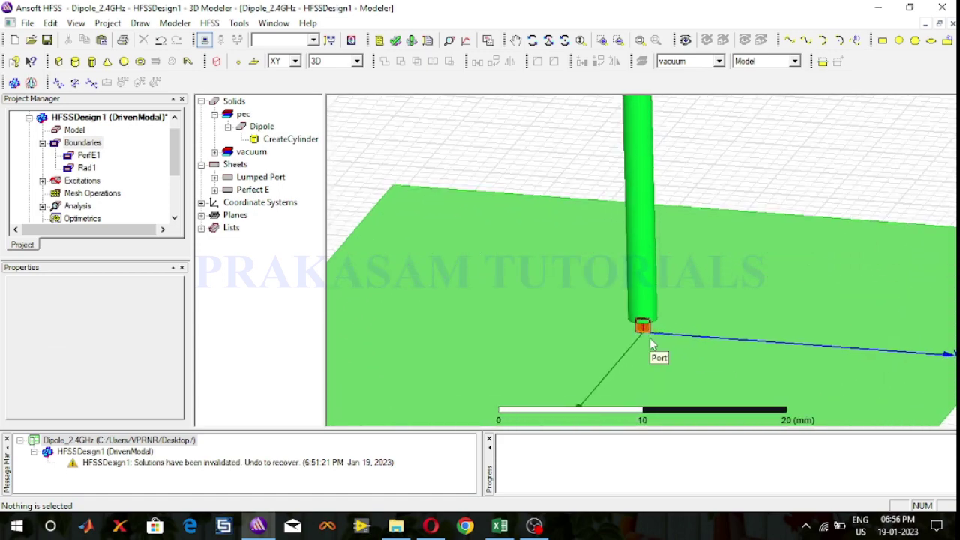
scroll(643, 330, "up", 2)
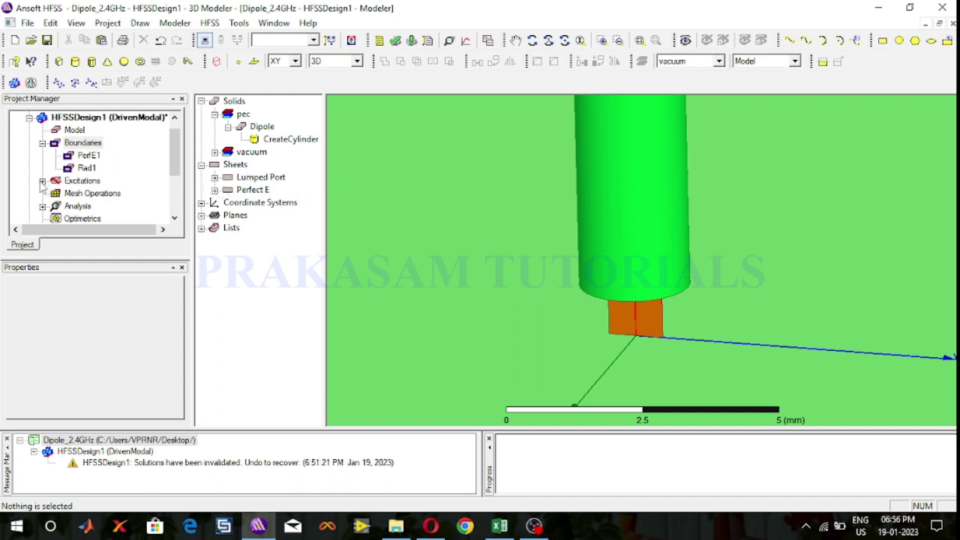
left_click(43, 180)
left_click(75, 193)
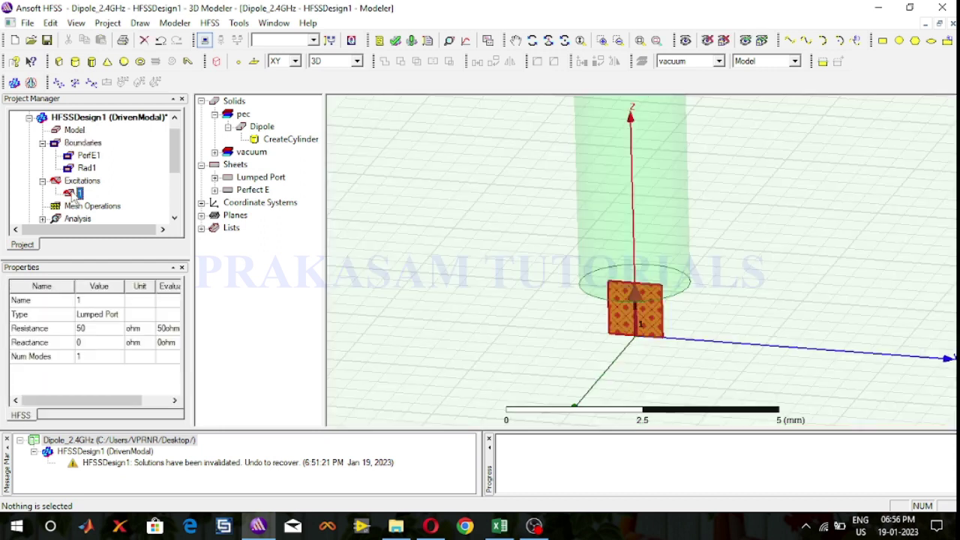
right_click(75, 196)
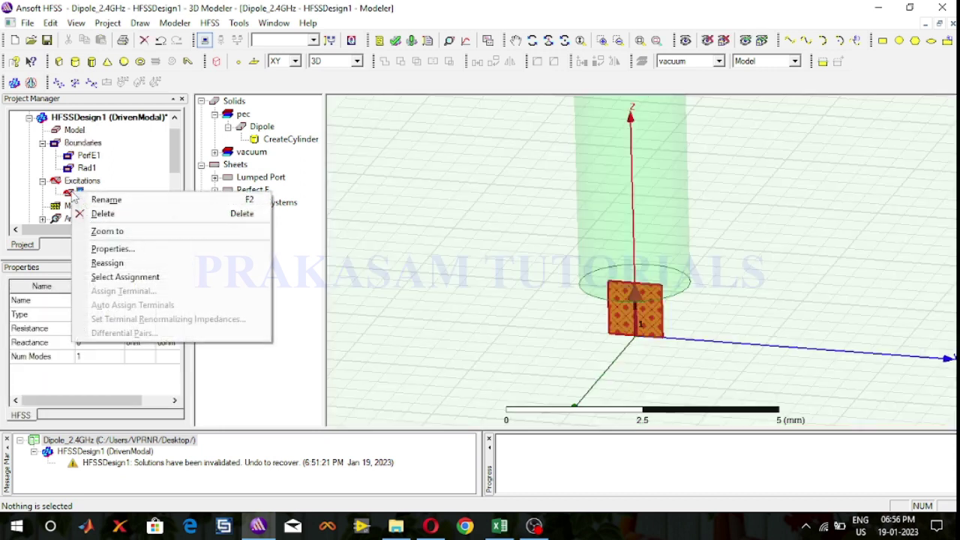
left_click(108, 252)
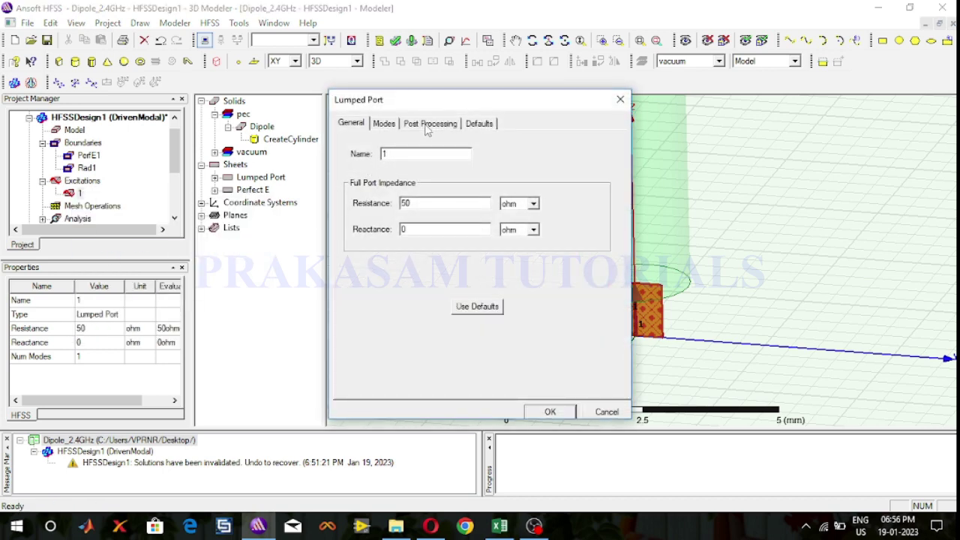
left_click(428, 123)
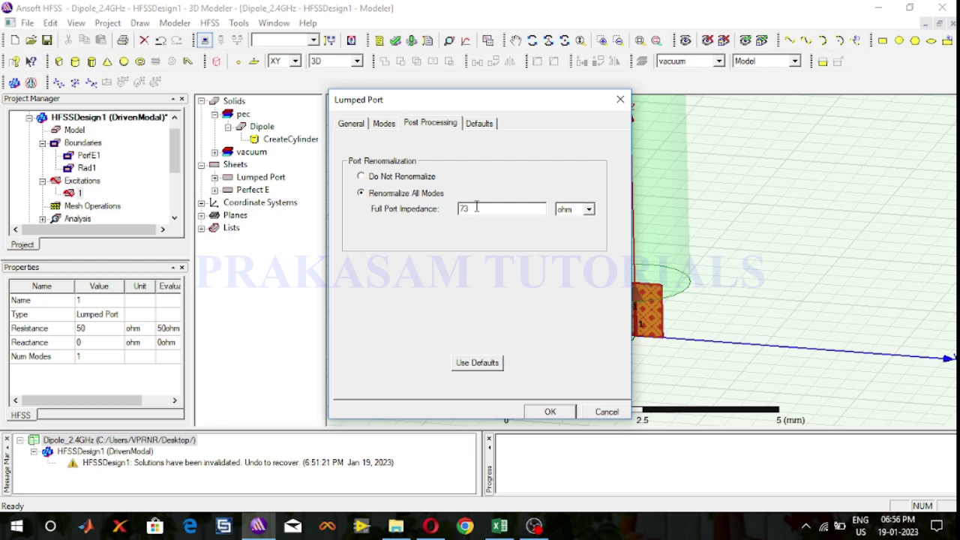
left_click_drag(466, 211, 459, 215)
type("3")
left_click(549, 413)
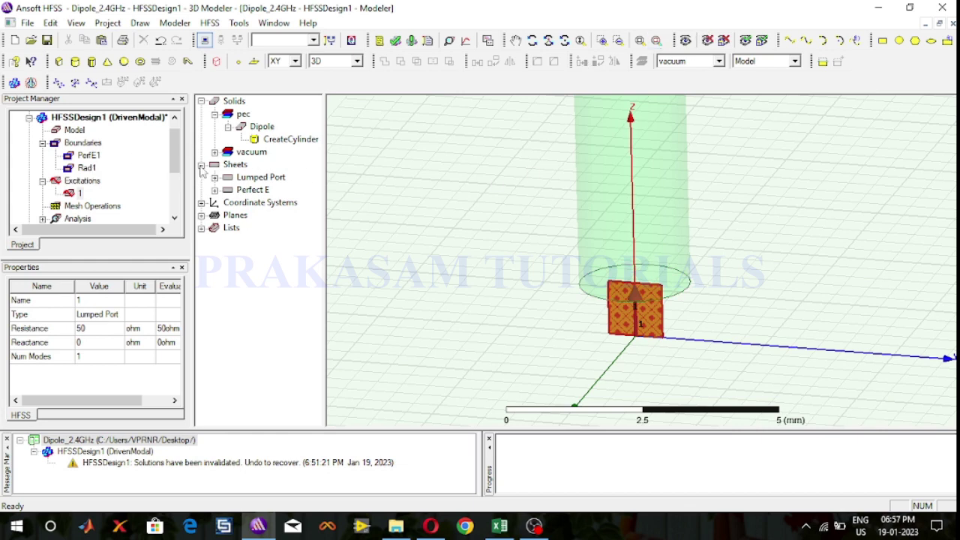
Step: Make the RadiationBoundary box visible in the active view and fit the whole model in view
left_click(236, 102)
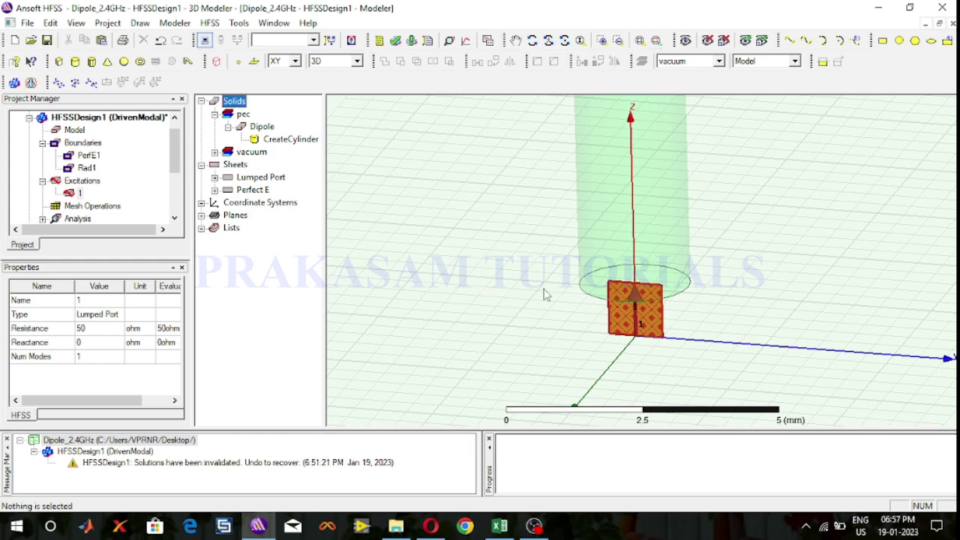
left_click(296, 61)
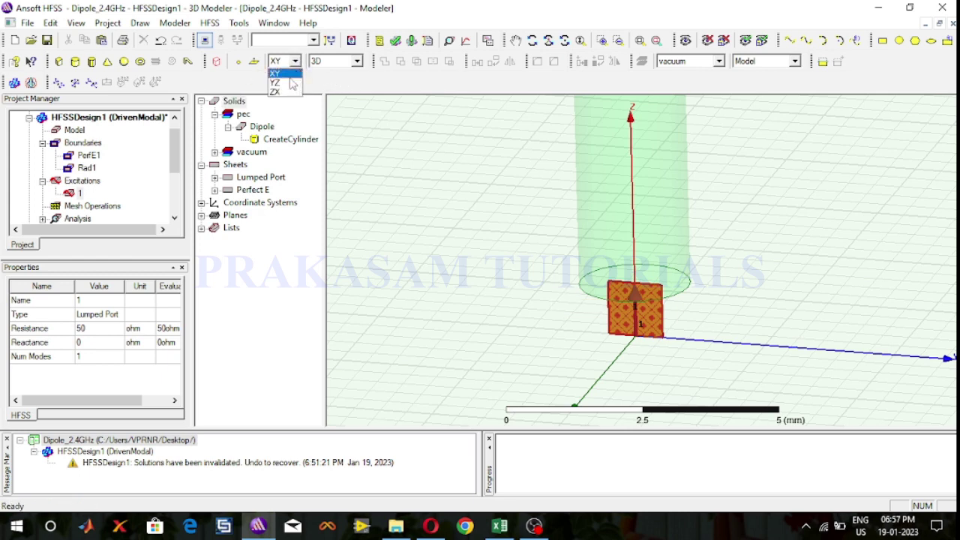
left_click(688, 45)
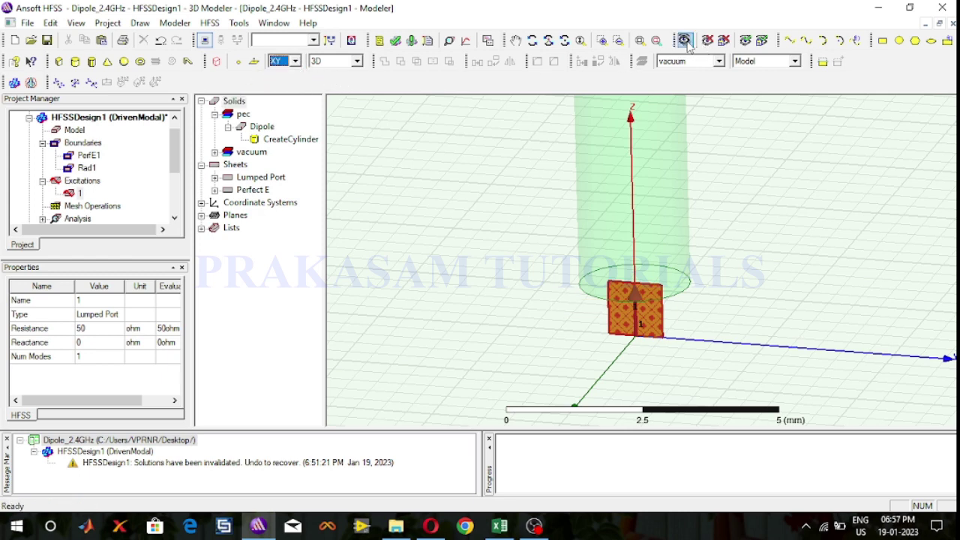
left_click(639, 41)
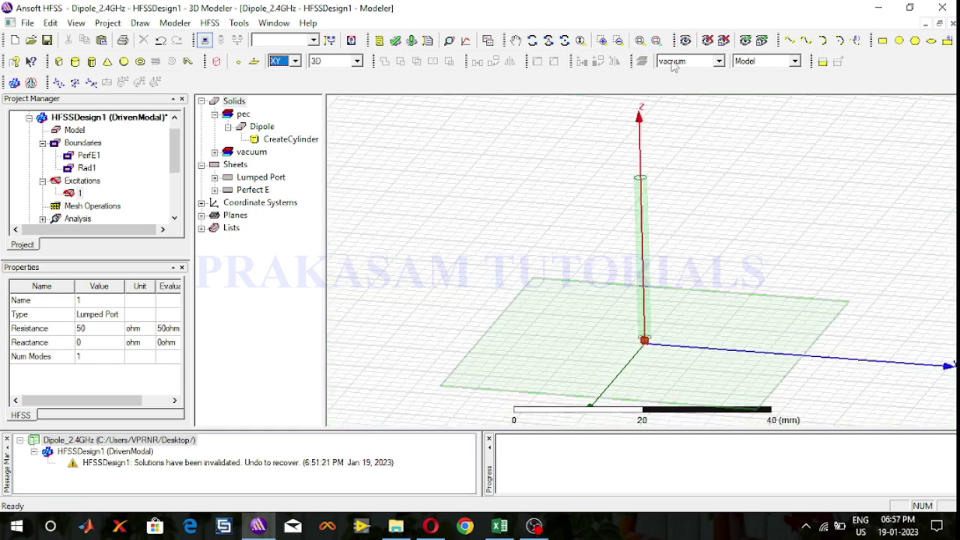
left_click(684, 40)
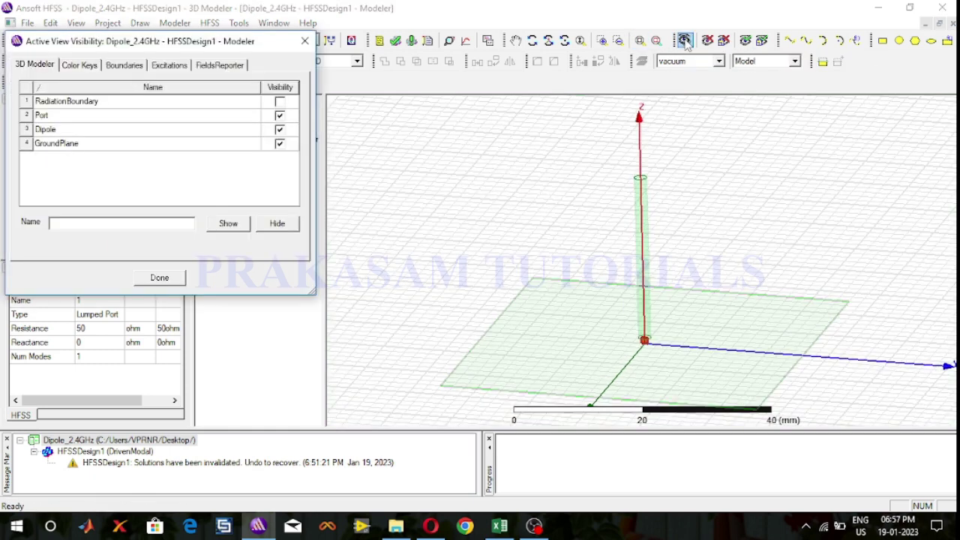
left_click(280, 114)
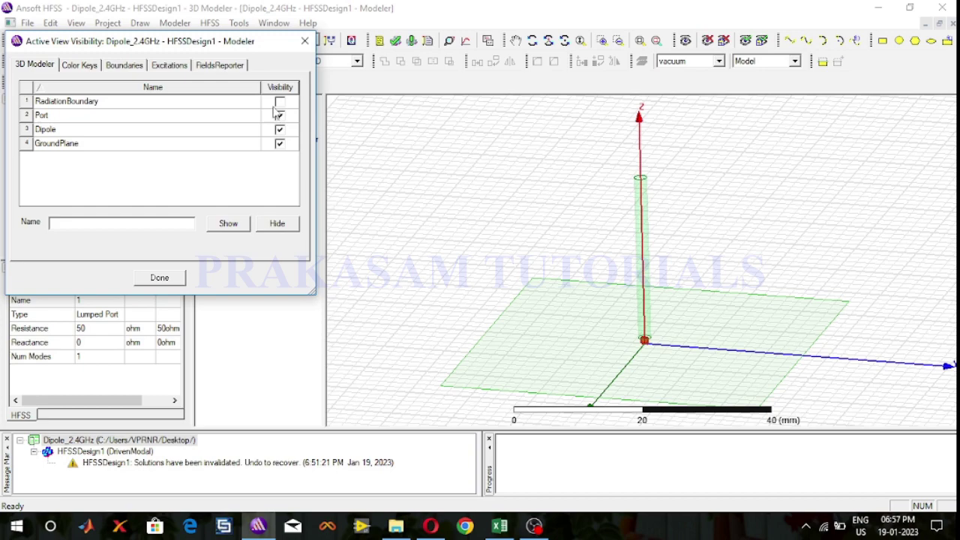
left_click(280, 103)
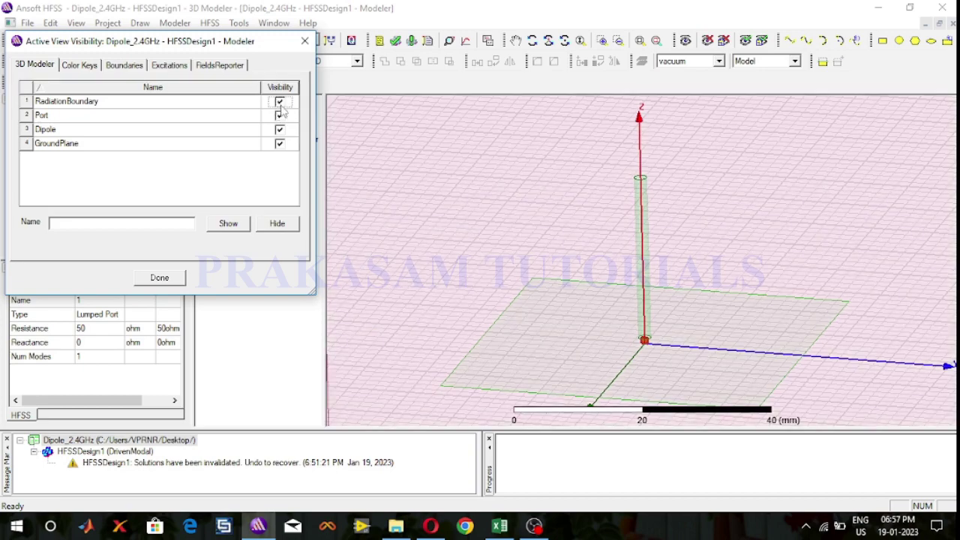
left_click(170, 282)
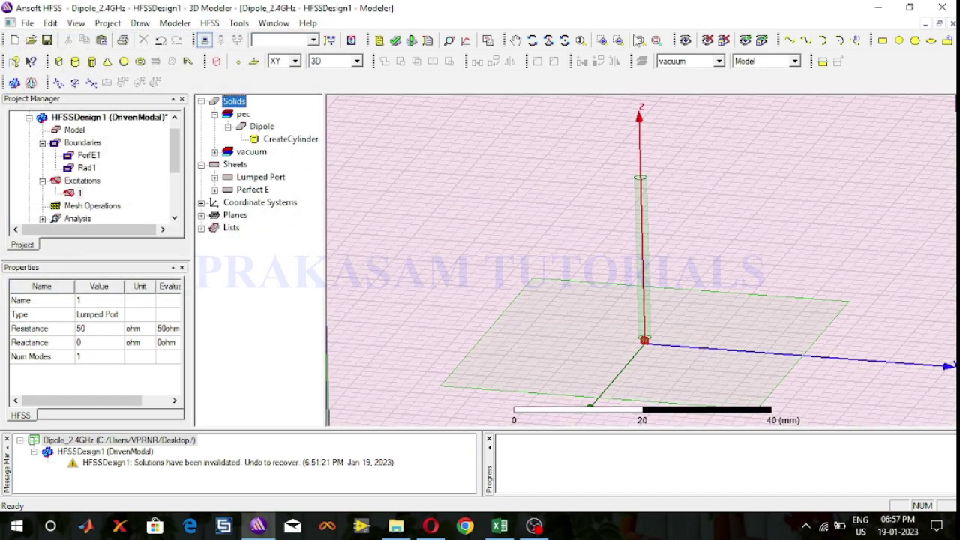
left_click(638, 40)
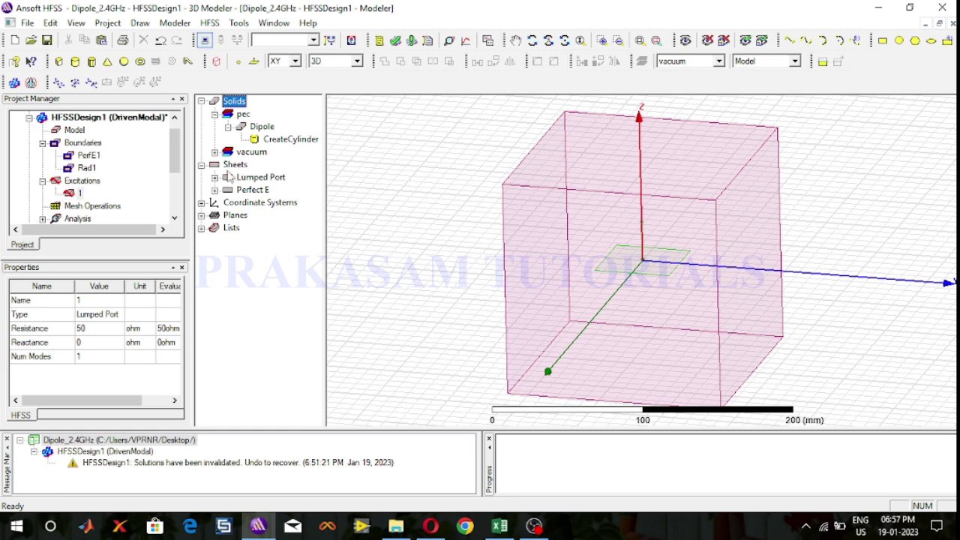
Step: Check the position and XYZ sizes of the RadiationBoundary box without changing them, and highlight the PerfE1 boundary
left_click(215, 116)
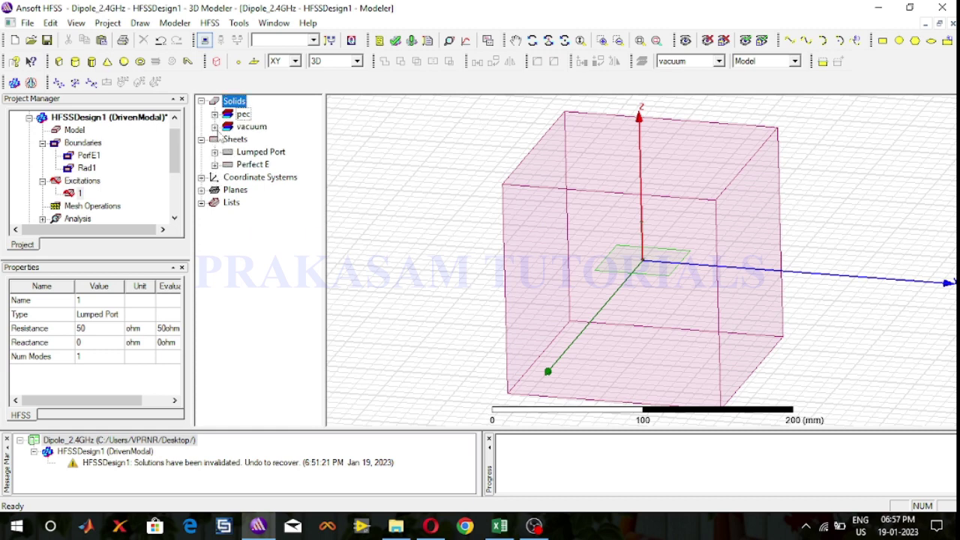
left_click(215, 126)
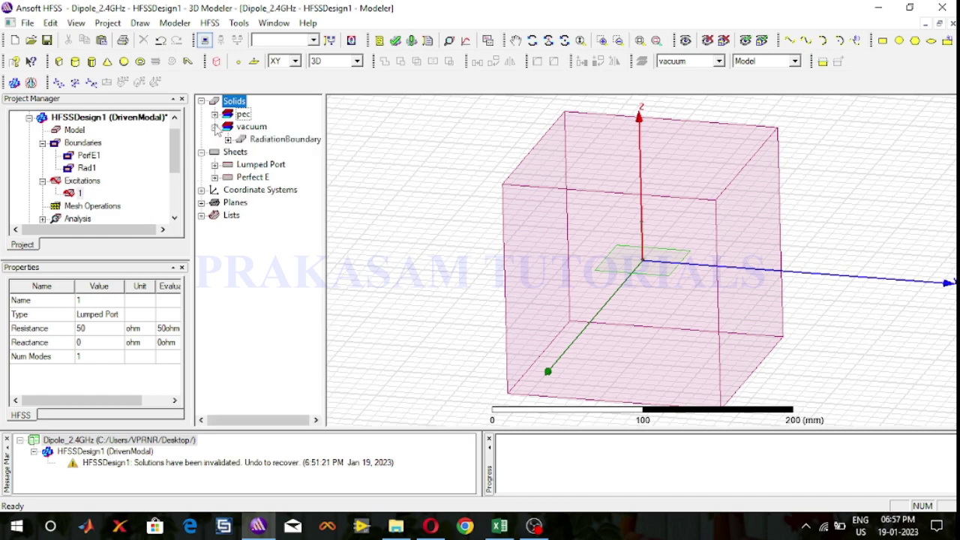
left_click(228, 139)
double_click(279, 152)
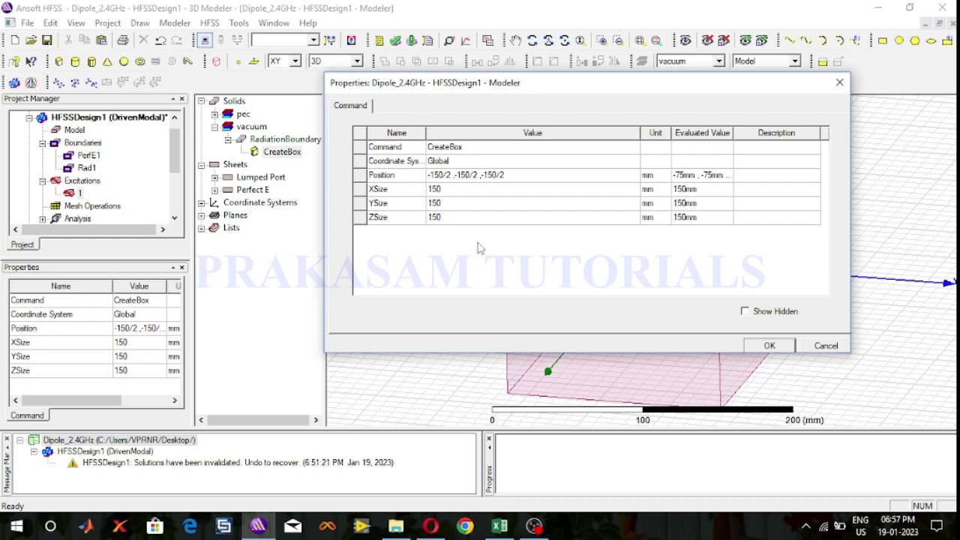
left_click_drag(722, 85, 437, 68)
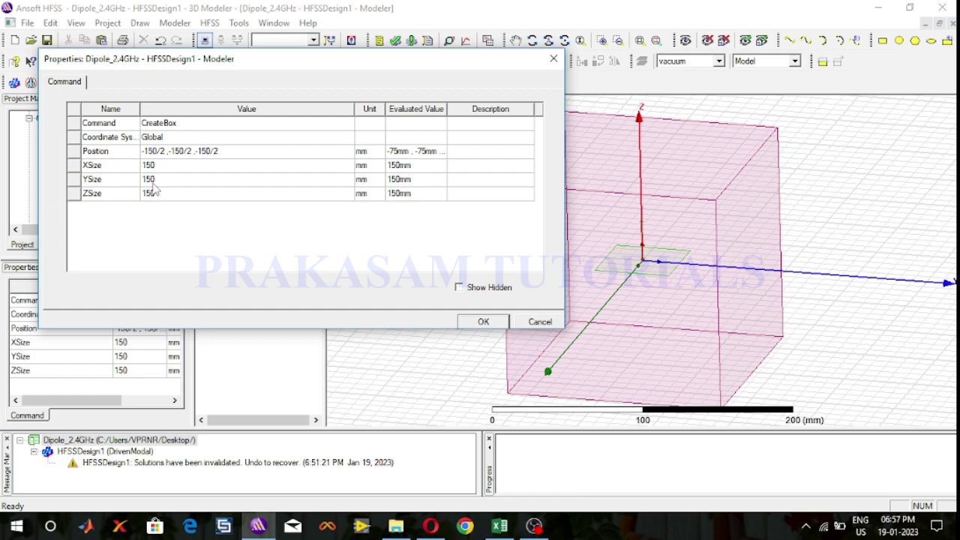
left_click(537, 323)
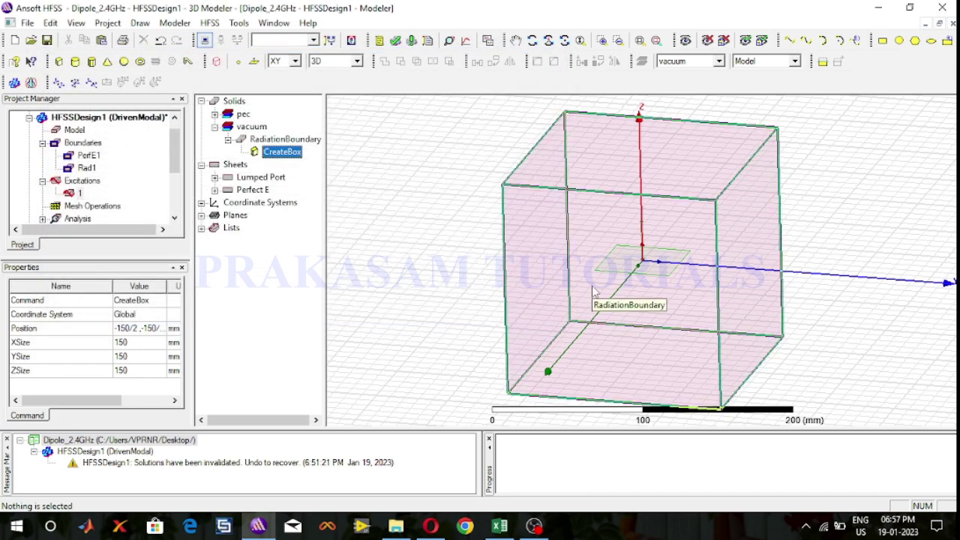
left_click(91, 156)
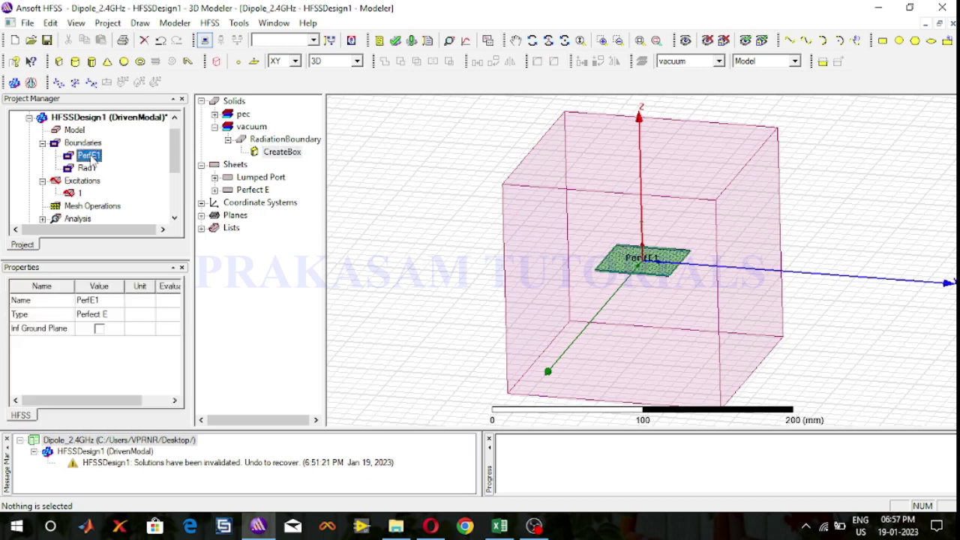
Step: Highlight lumped port excitation 1 and the Rad1 boundary in the model to check their assignments
left_click(78, 194)
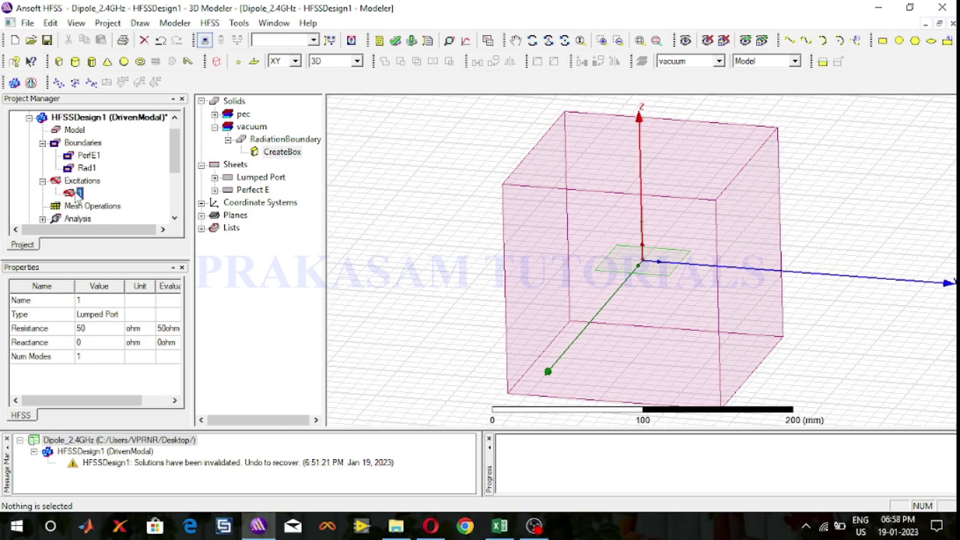
left_click(87, 168)
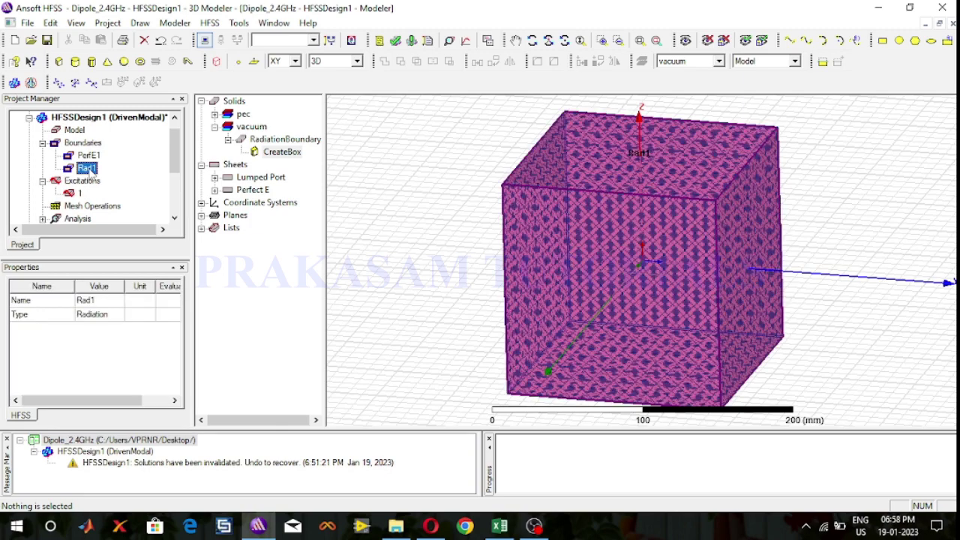
left_click(402, 189)
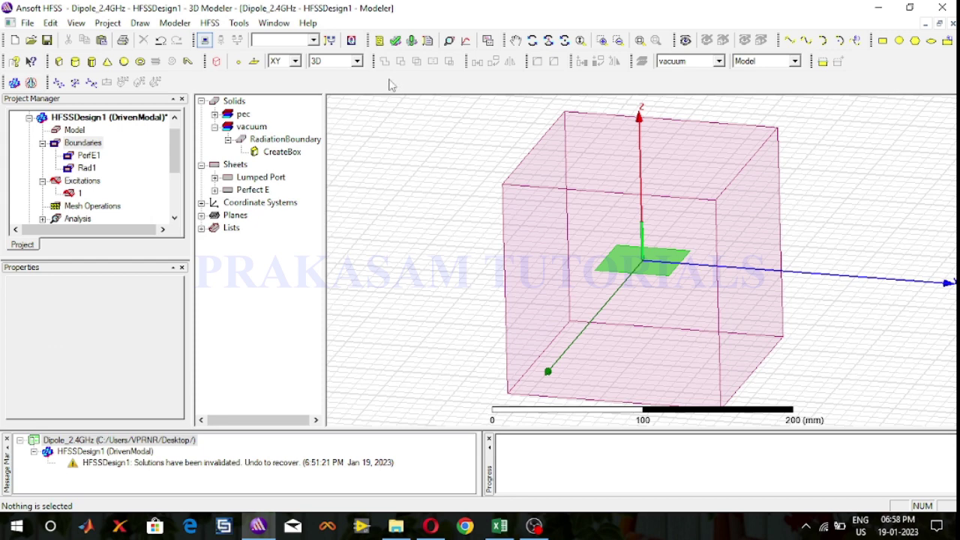
Step: Review the solution settings of Setup1 and the frequency settings of its Sweep without changing them
left_click(43, 144)
left_click(43, 156)
left_click(43, 181)
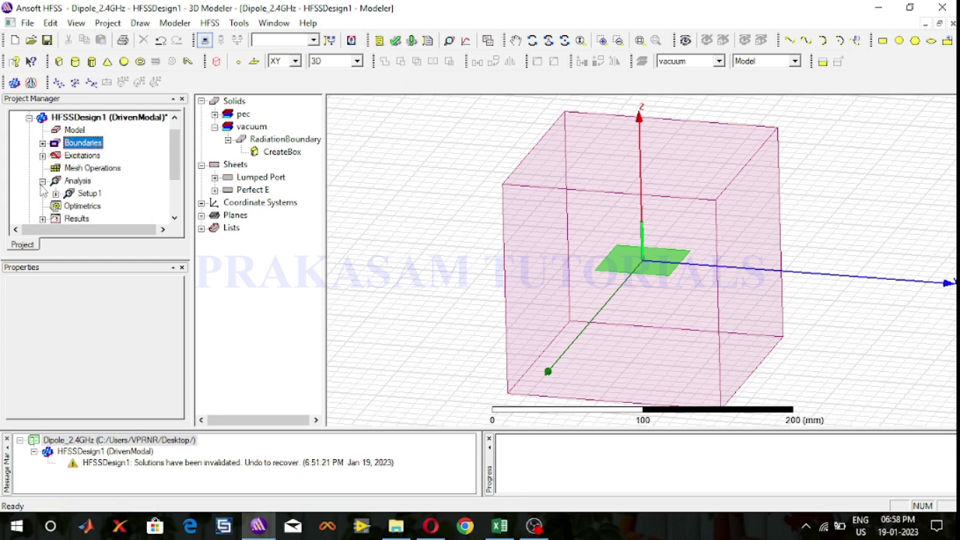
left_click(55, 194)
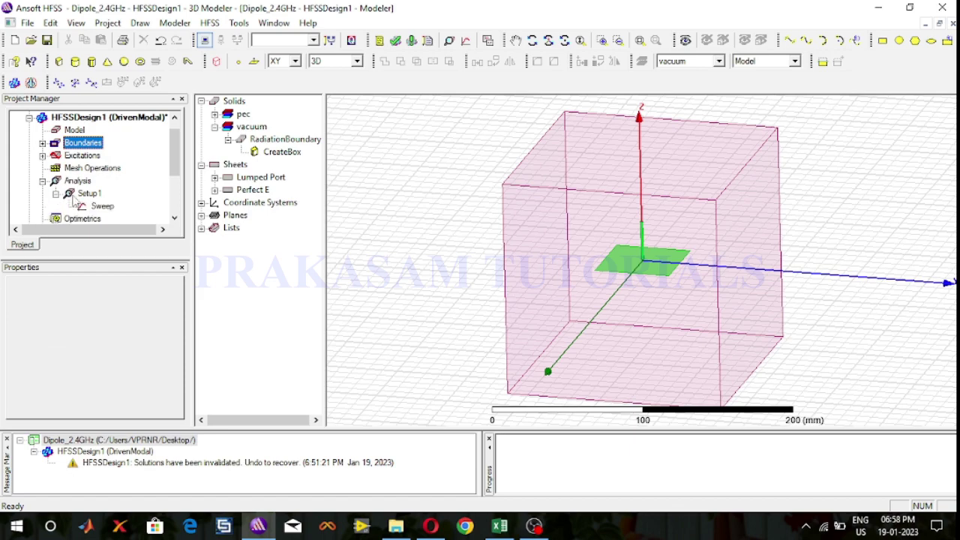
double_click(88, 193)
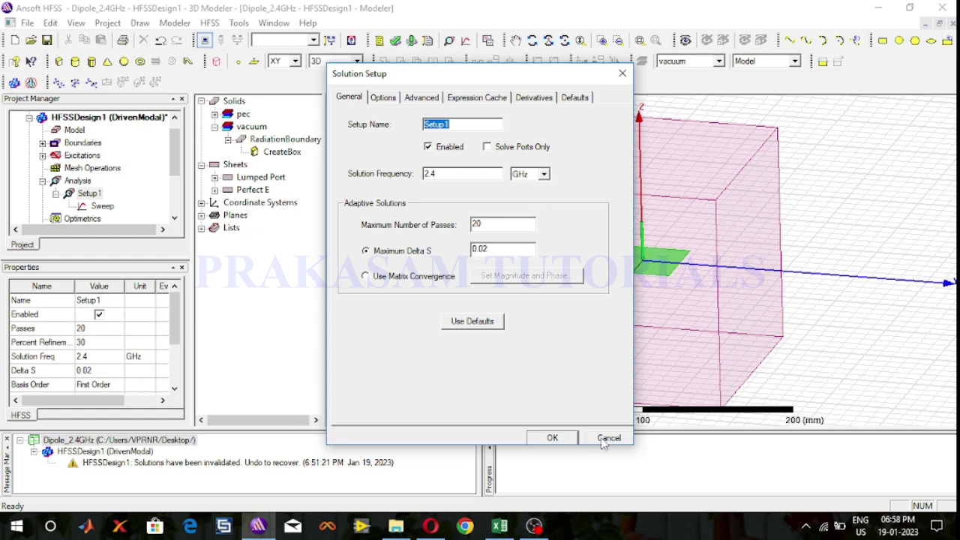
left_click(571, 438)
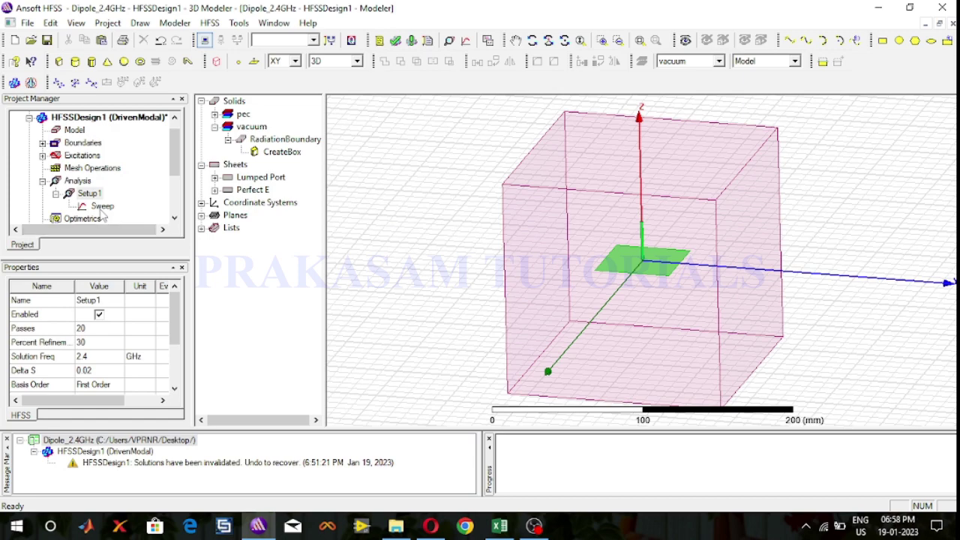
double_click(102, 206)
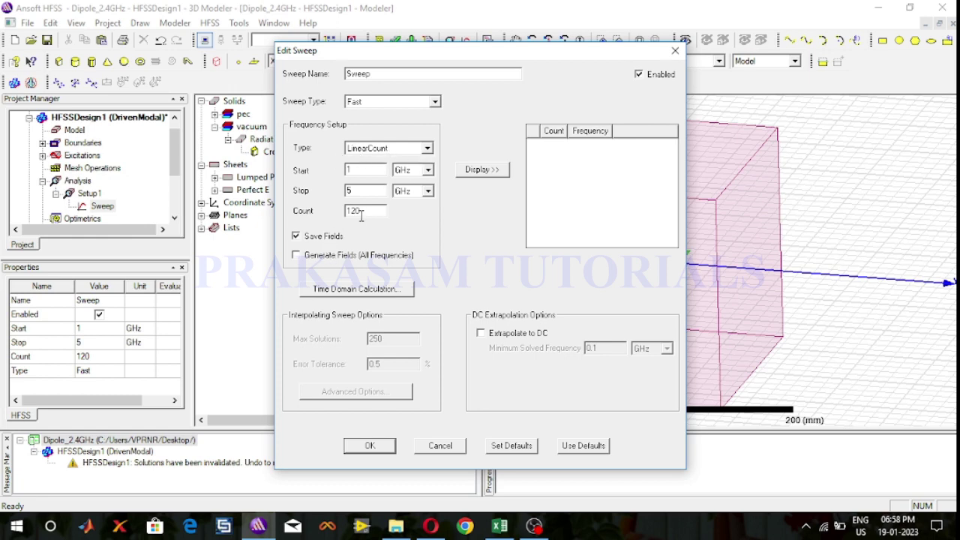
left_click(382, 448)
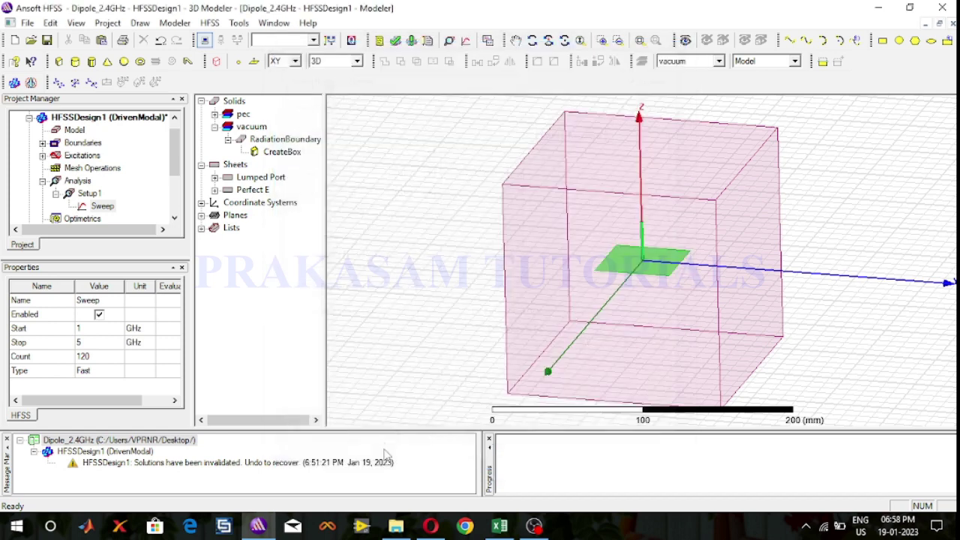
Step: Run a validation check on HFSSDesign1 and simulate the design with all its setups
left_click(394, 41)
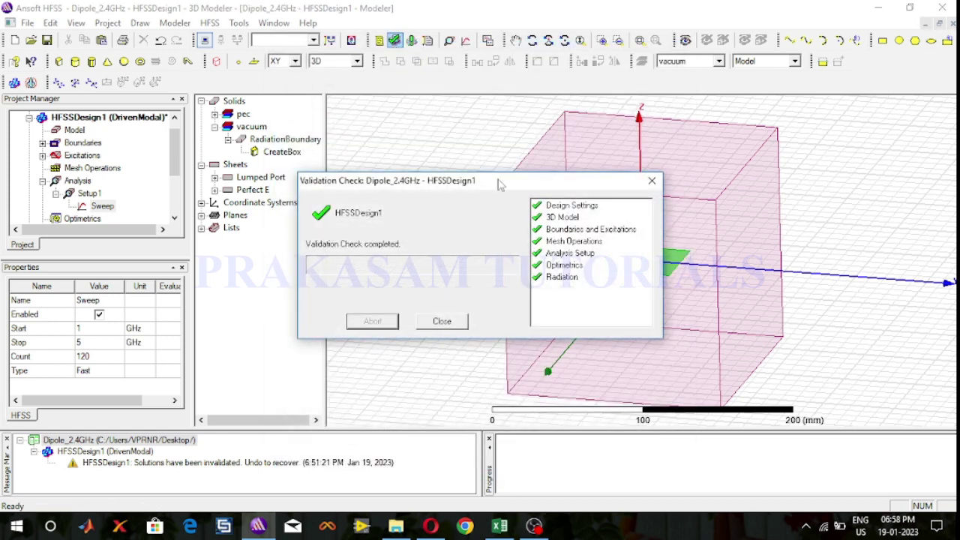
left_click(441, 322)
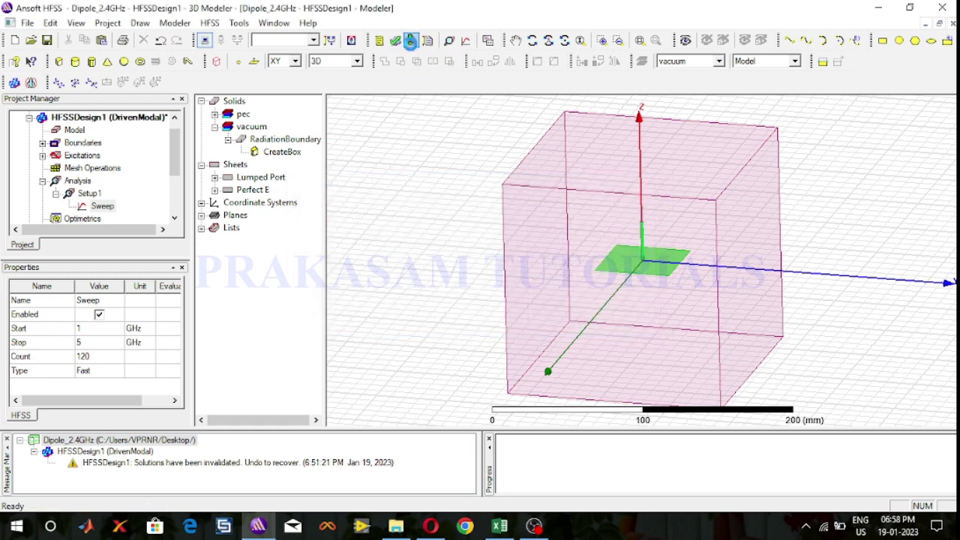
left_click(411, 42)
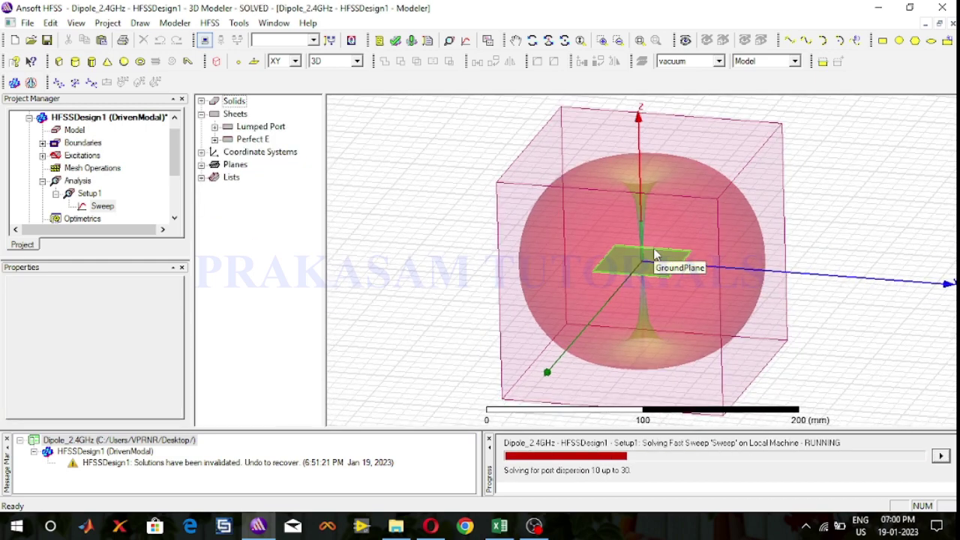
scroll(643, 206, "up", 3)
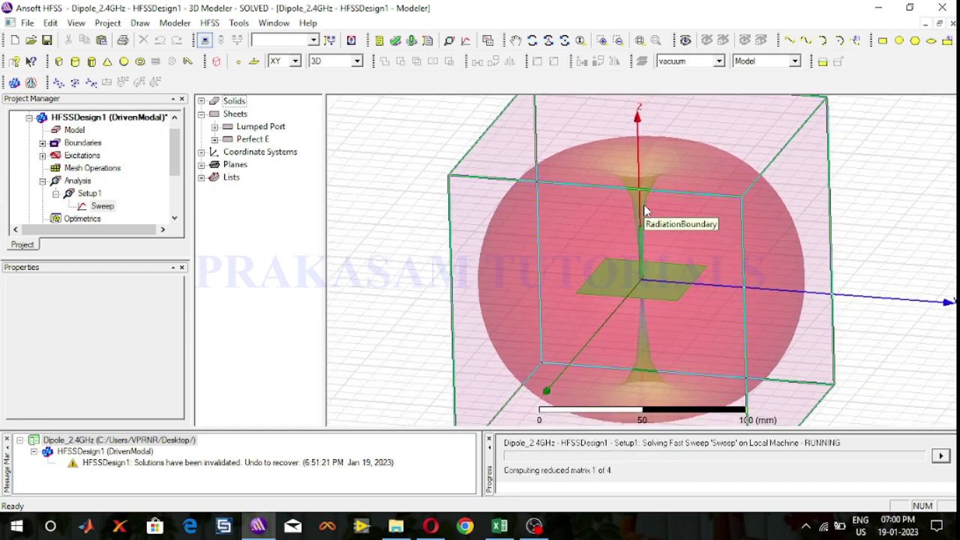
left_click(532, 40)
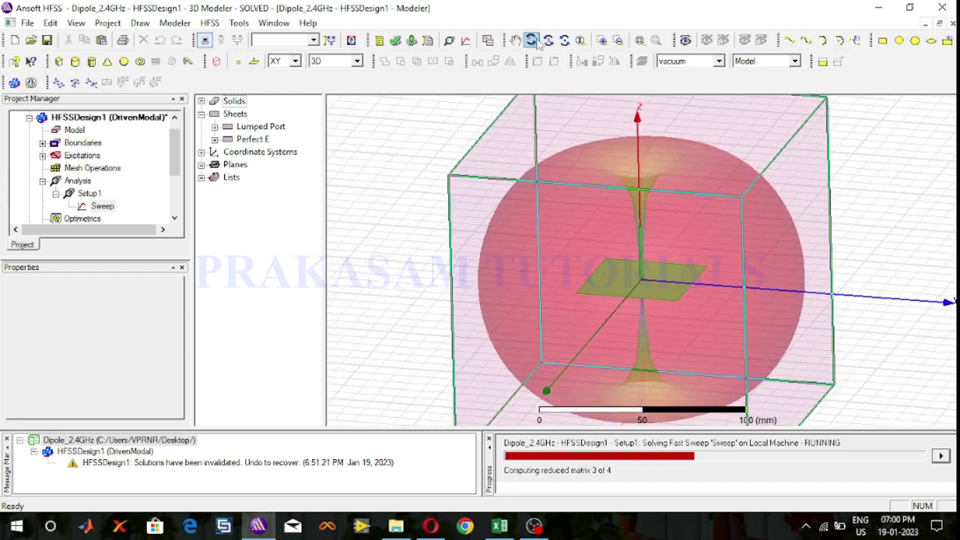
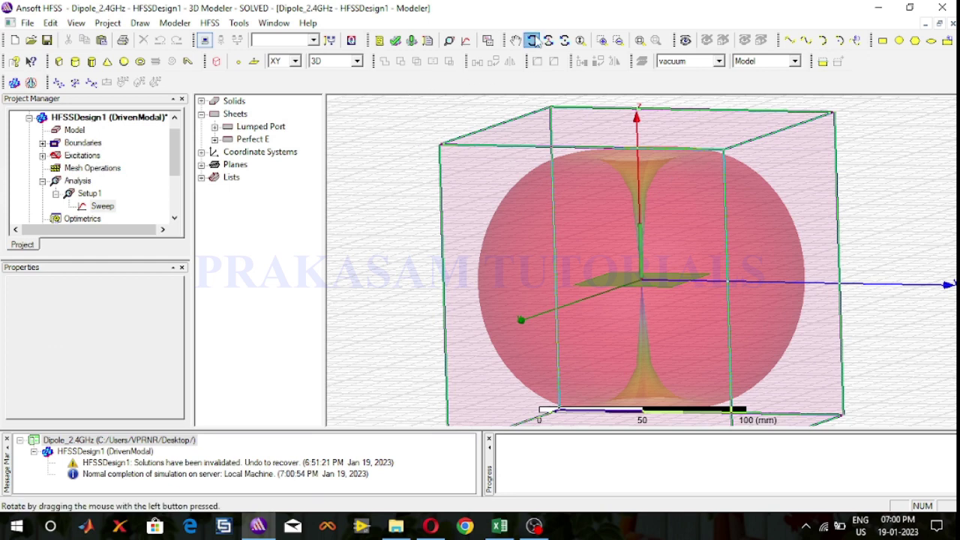
Step: Open the S Parameter (S11) report and move the m1 marker table into the empty area beside the curve
left_click(43, 180)
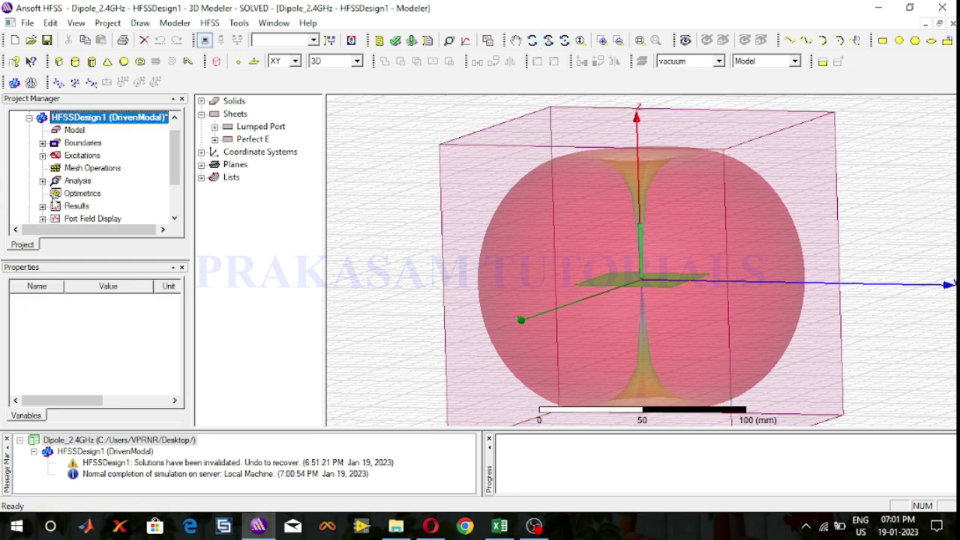
left_click(42, 205)
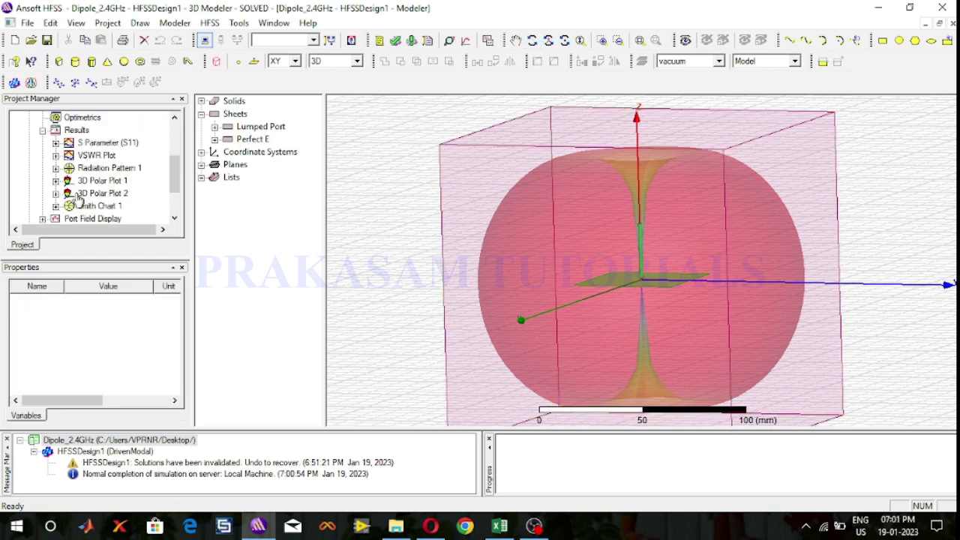
double_click(125, 142)
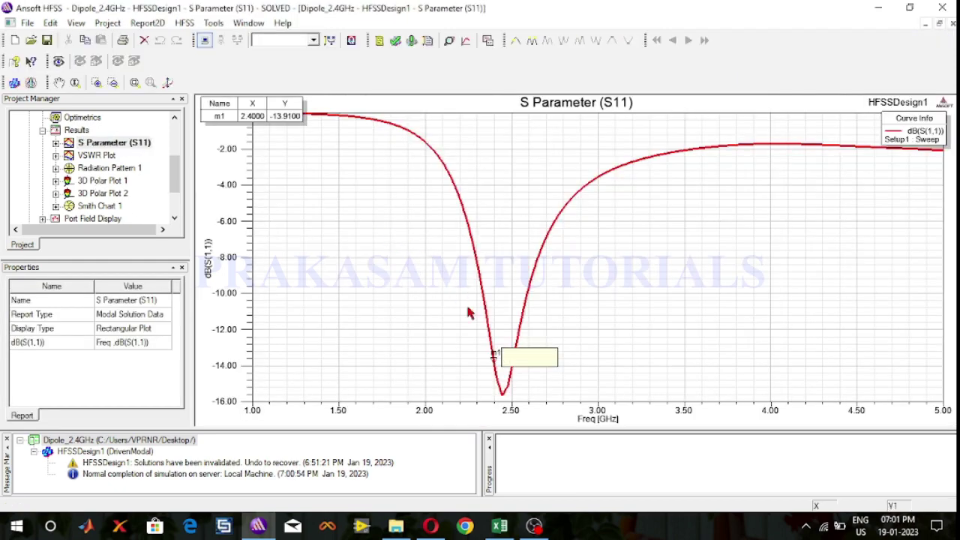
left_click_drag(283, 103, 333, 183)
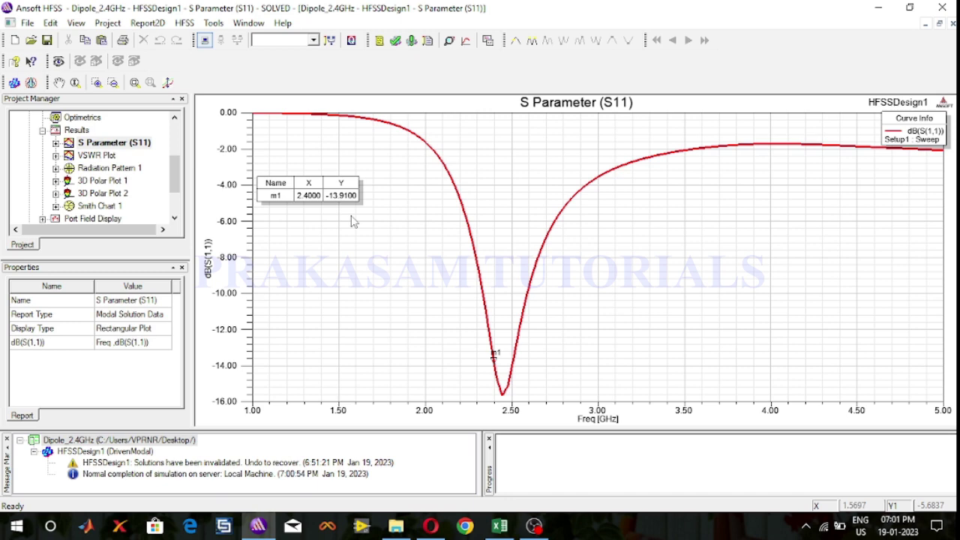
Step: Return to the 3D model and set the height of the Dipole cylinder to 27.7 mm
scroll(143, 141, "up", 3)
left_click(107, 132)
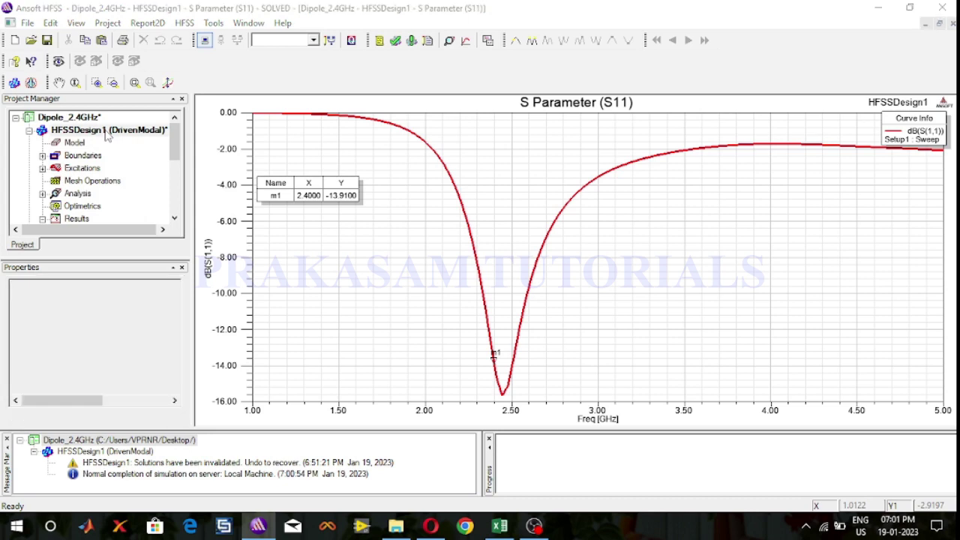
double_click(107, 130)
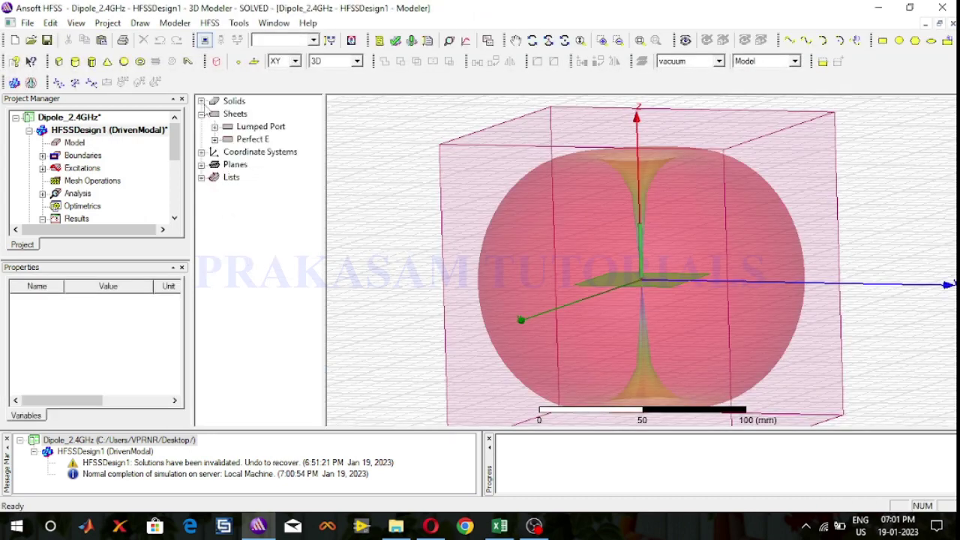
left_click(201, 100)
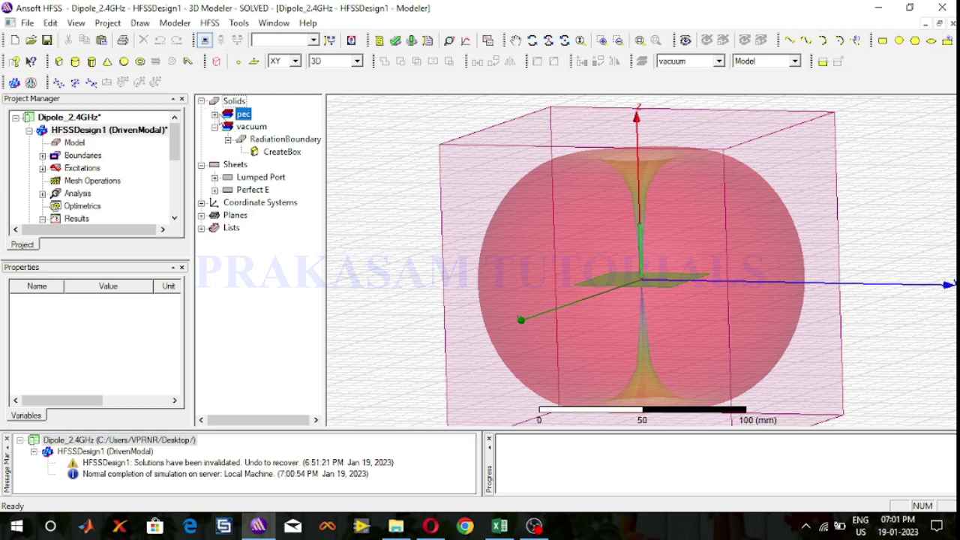
left_click(214, 114)
left_click(284, 141)
double_click(284, 141)
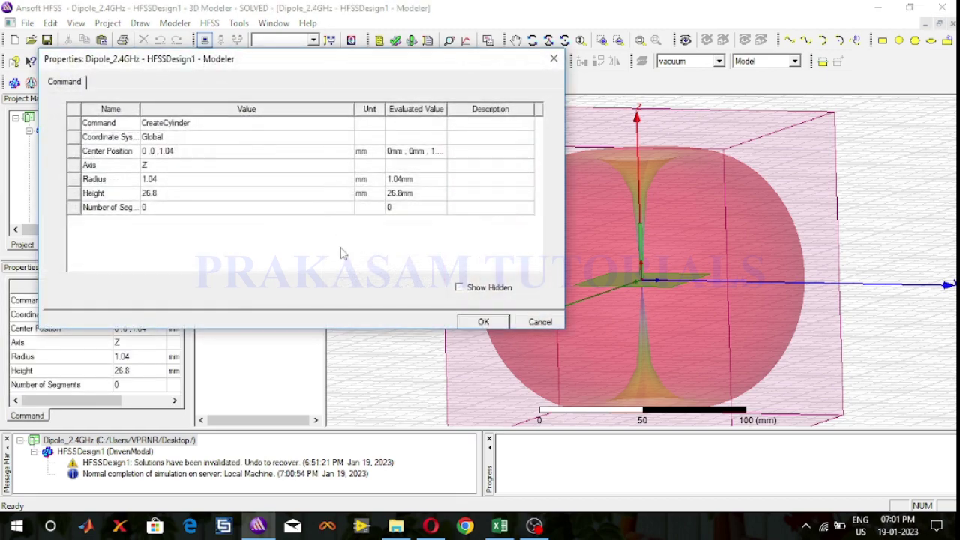
left_click(167, 193)
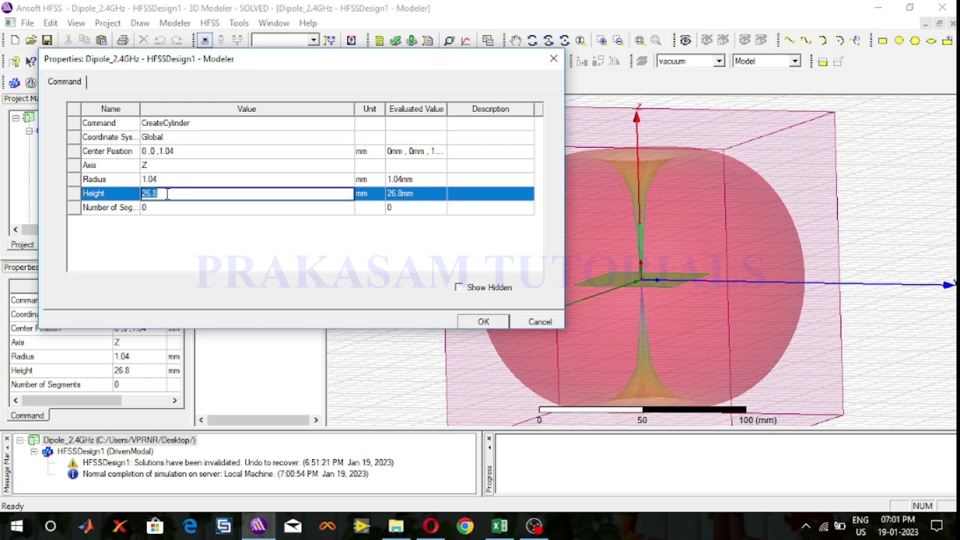
type("2")
left_click(503, 321)
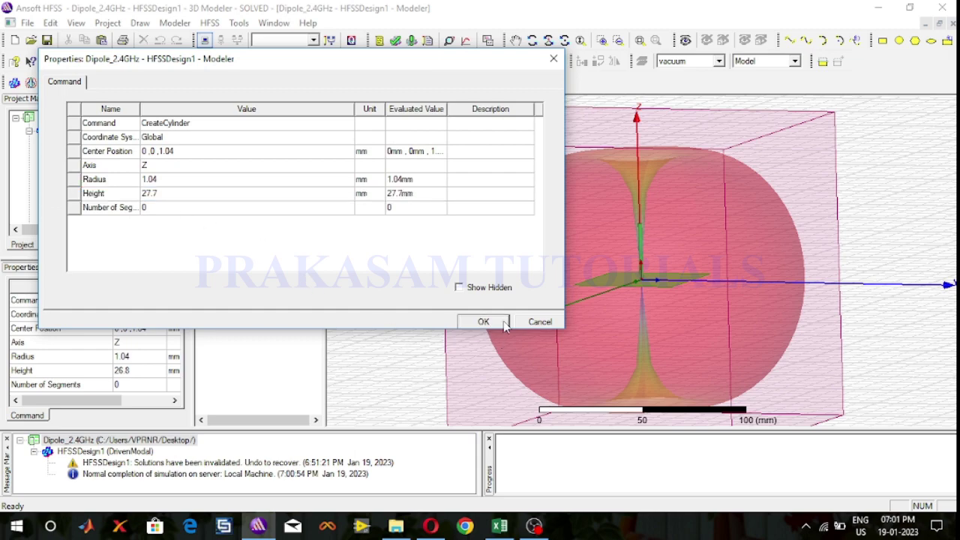
Step: Validate the design with the changed cylinder height and rerun the full analysis
left_click(395, 42)
left_click(444, 322)
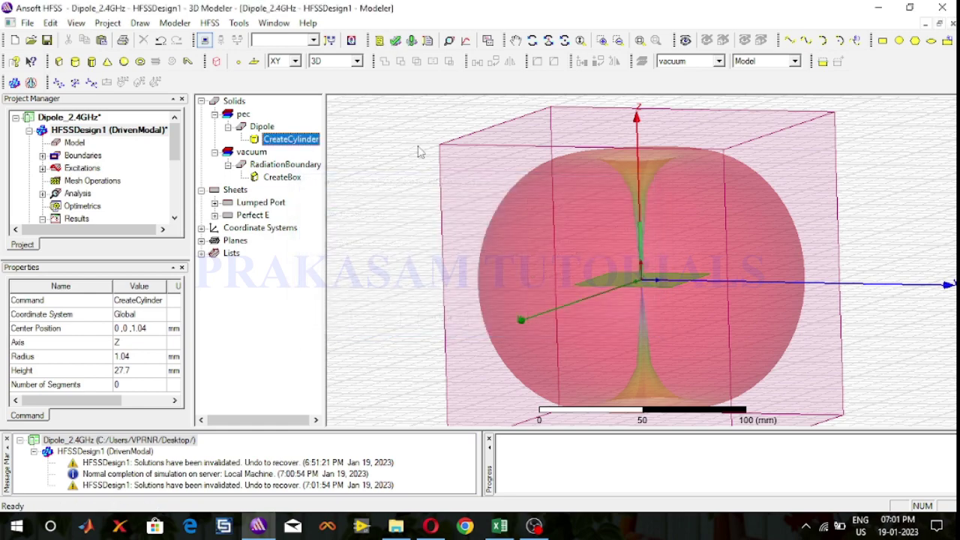
left_click(410, 43)
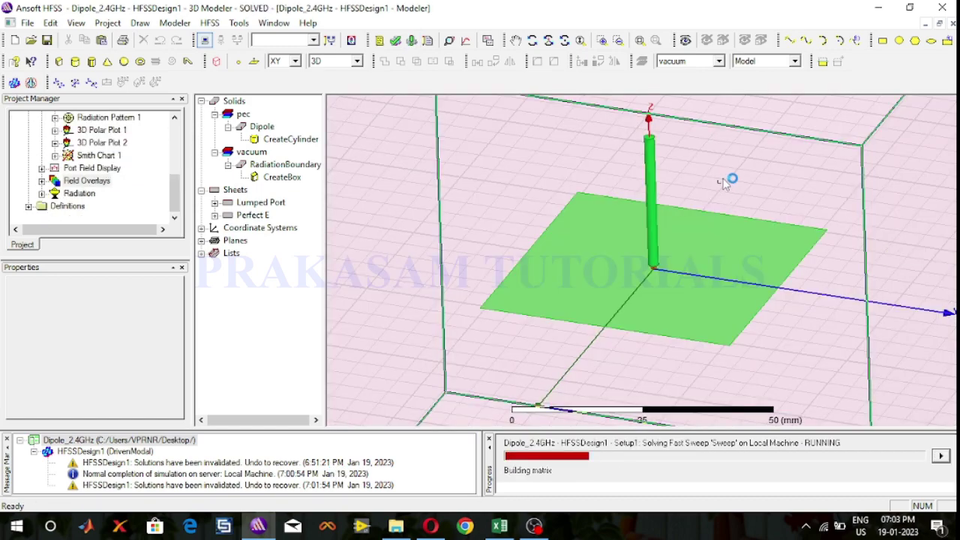
left_click(531, 40)
left_click_drag(700, 186, 695, 126)
scroll(671, 292, "up", 1)
mouse_move(691, 174)
left_mouse_down()
mouse_move(690, 160)
mouse_move(705, 188)
mouse_move(696, 181)
left_mouse_up()
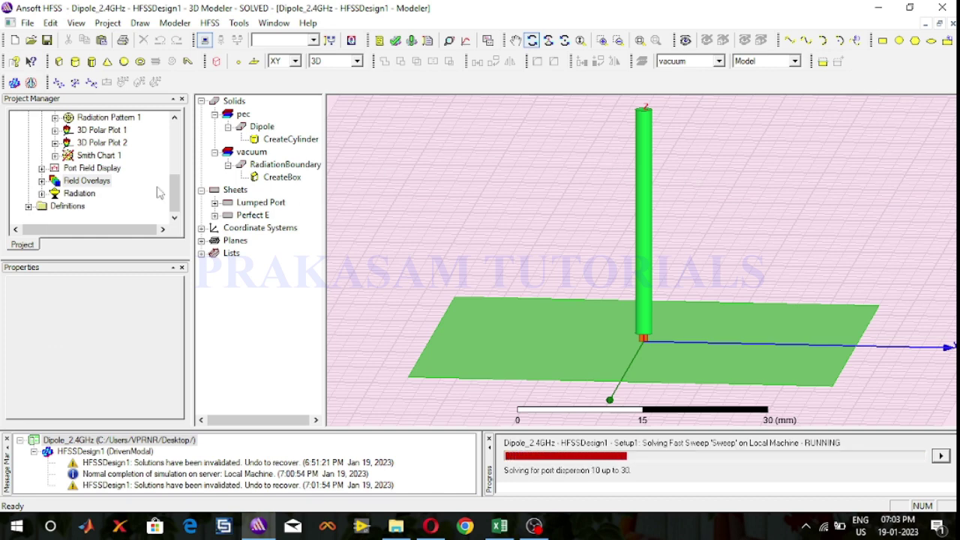
Step: Reopen the S Parameter (S11) report to check the return loss at marker m1
scroll(151, 193, "up", 1)
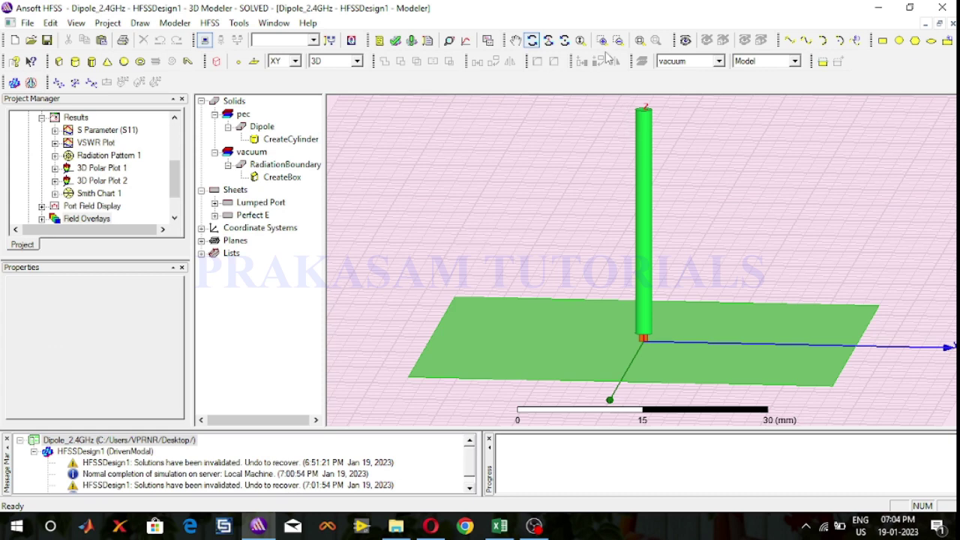
left_click(639, 41)
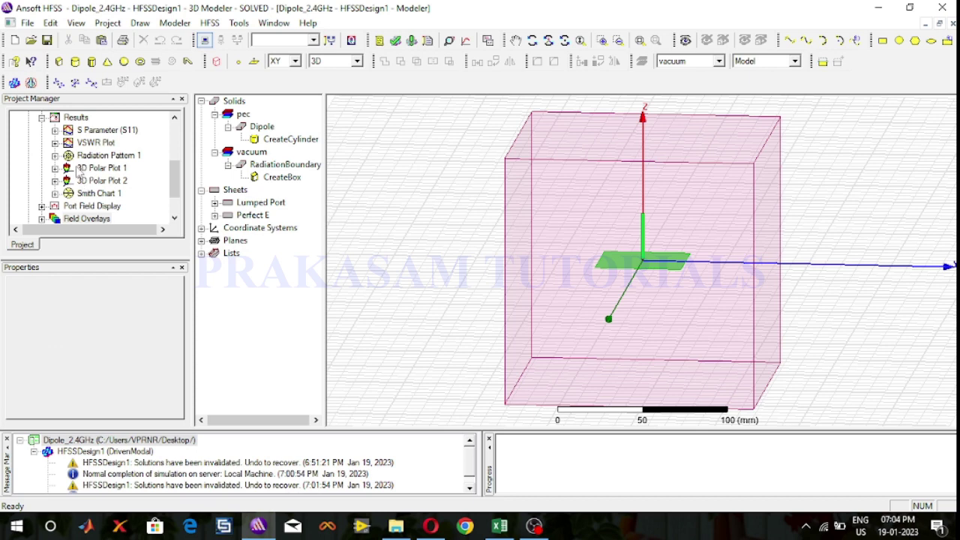
double_click(95, 131)
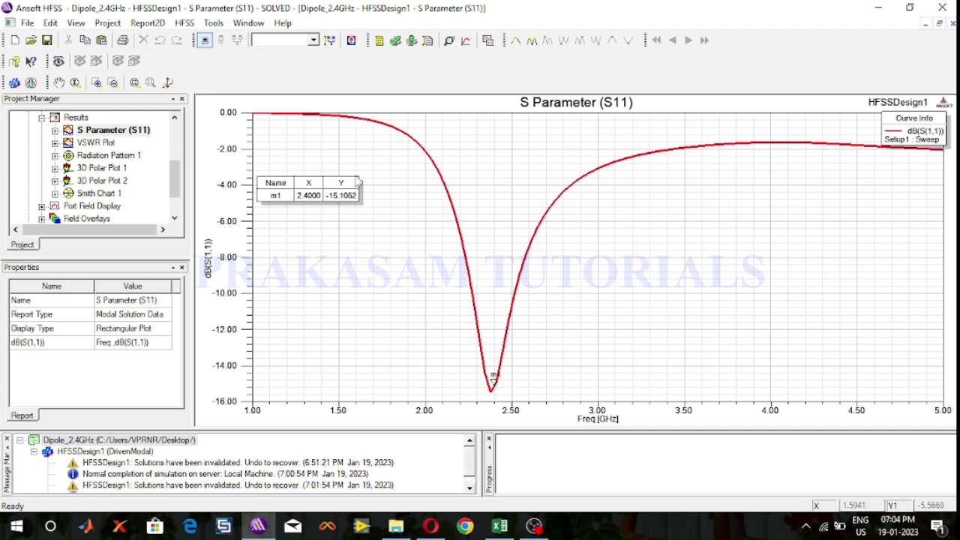
Step: Open the VSWR Plot and move its m1 marker table to the empty area in the middle of the graph
left_click(108, 146)
double_click(109, 145)
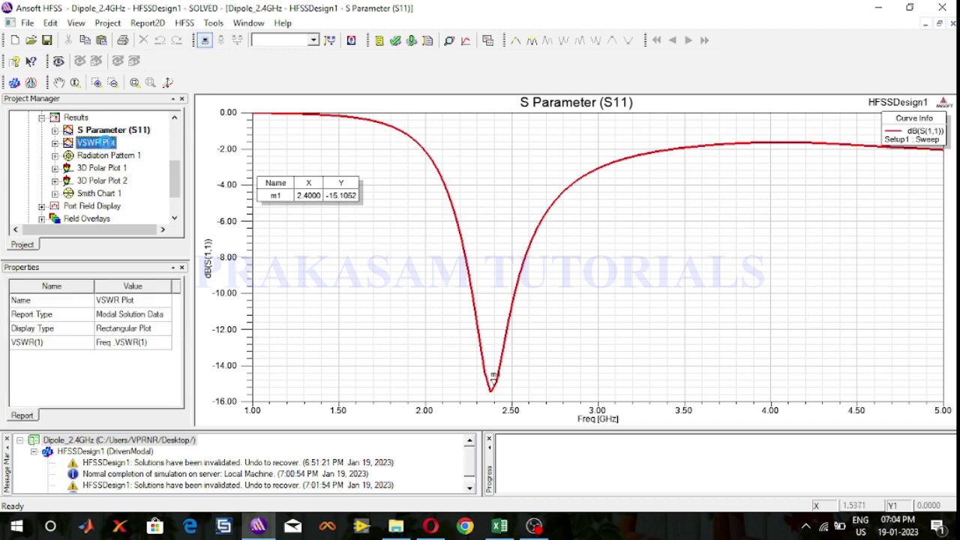
mouse_move(281, 109)
left_mouse_down()
mouse_move(514, 180)
mouse_move(547, 210)
left_mouse_up()
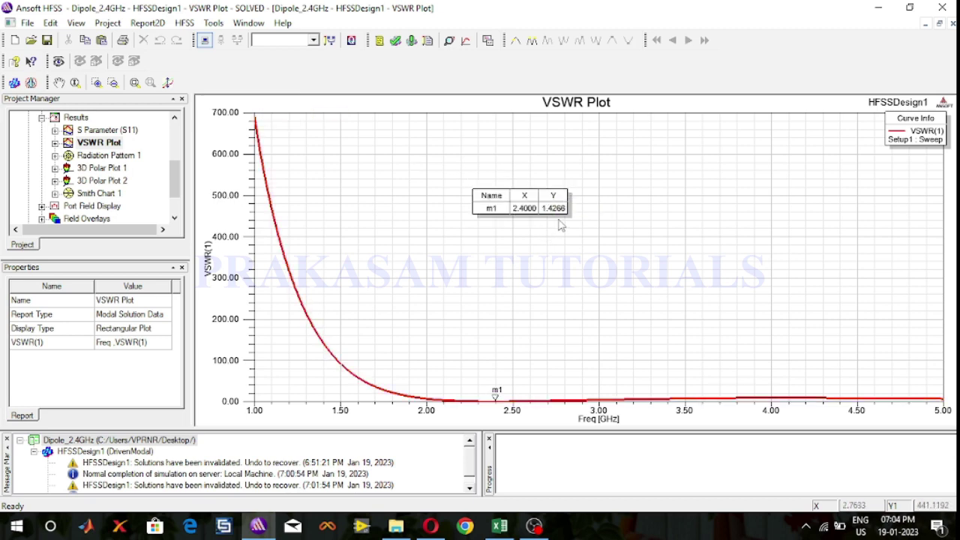
Step: View the gain in Radiation Pattern 1 and in 3D Polar Plot 1
double_click(116, 155)
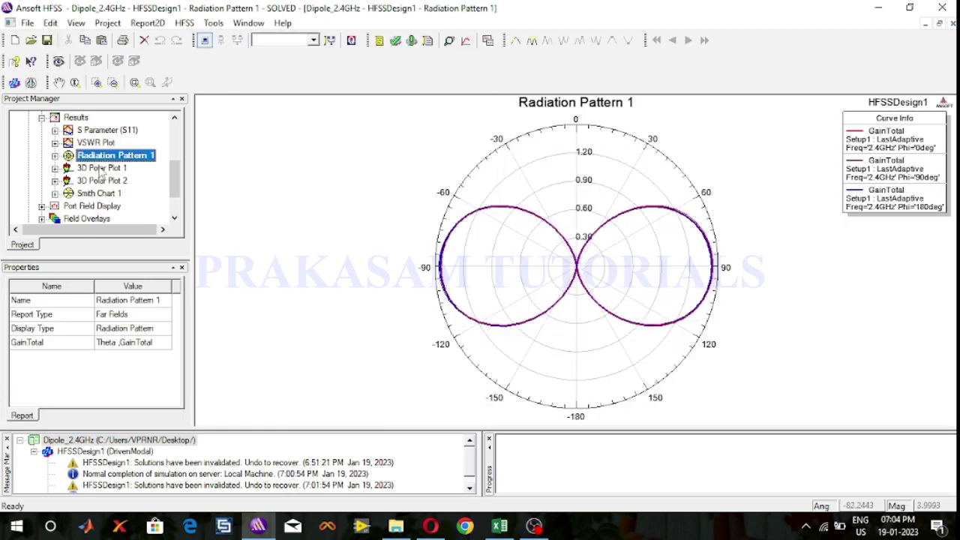
double_click(101, 168)
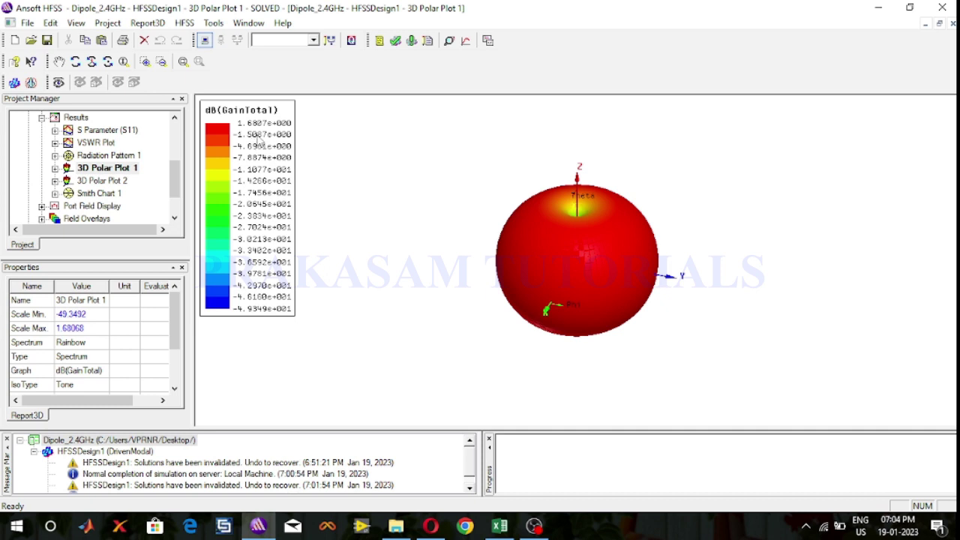
Step: View the total directivity in 3D Polar Plot 2 and the S(1,1) impedance curve with marker m1 in Smith Chart 1
double_click(98, 181)
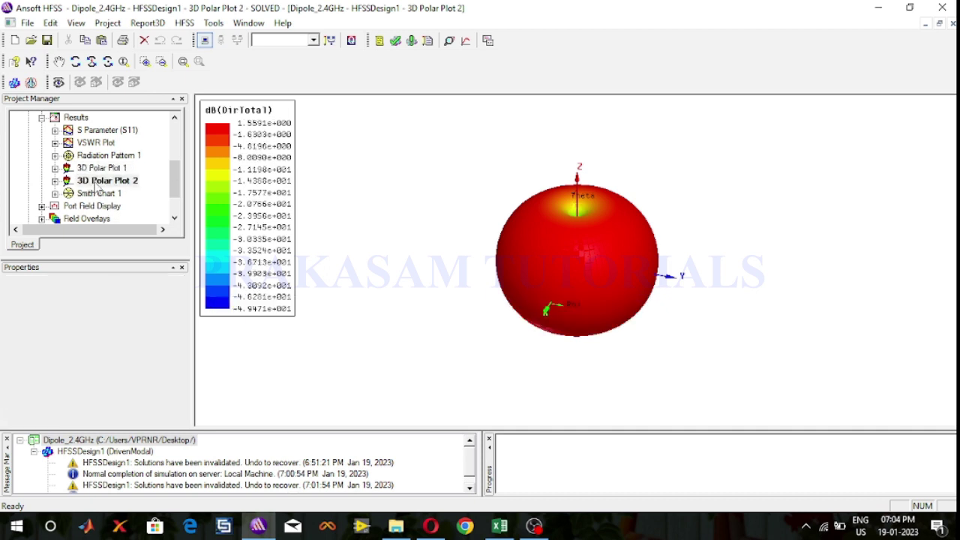
left_click(96, 182)
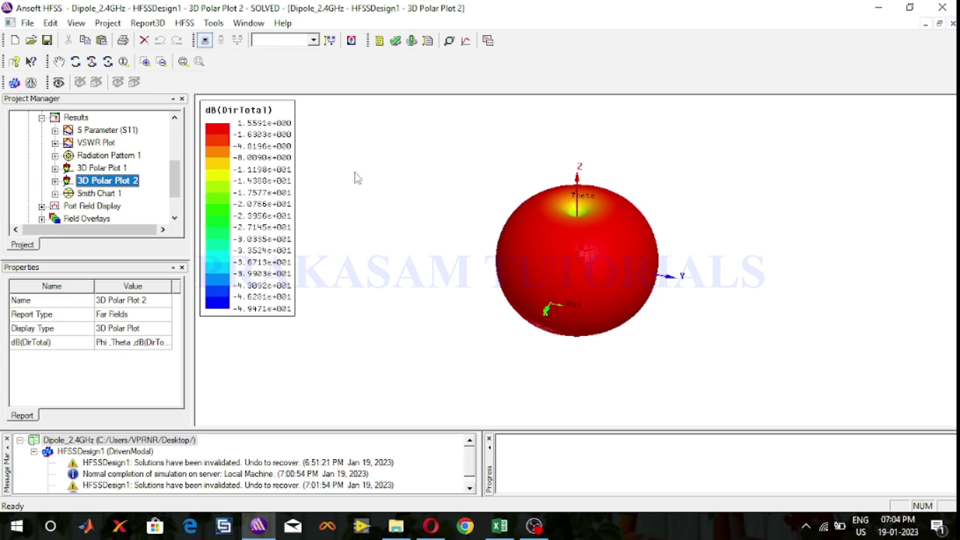
left_click(84, 194)
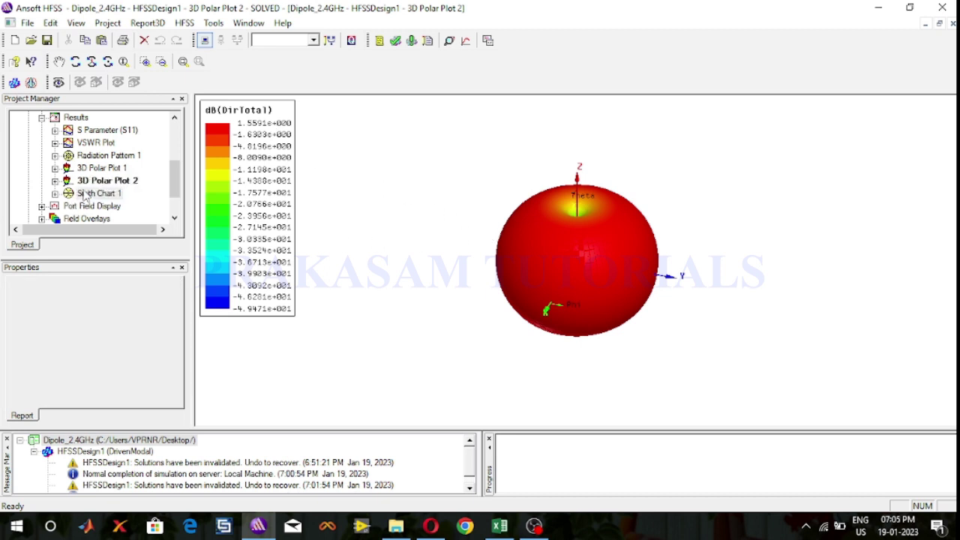
double_click(84, 195)
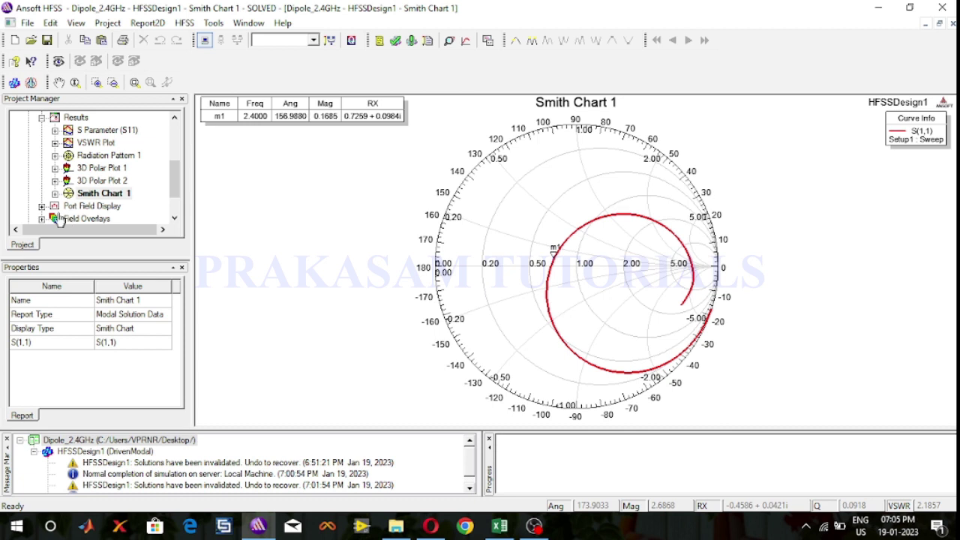
Step: Collapse the results and open the existing Vector_E1 electric-field overlay on the antenna model
left_click(42, 118)
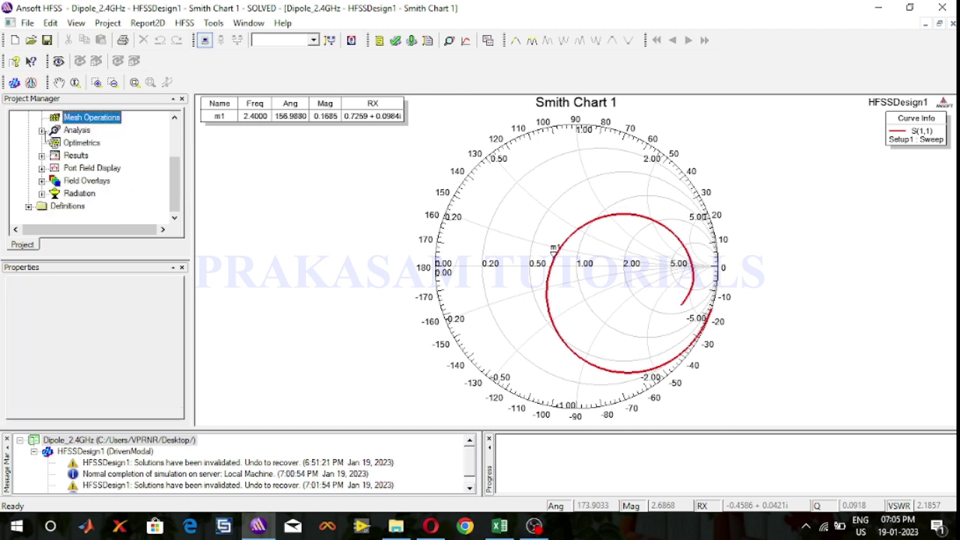
right_click(93, 181)
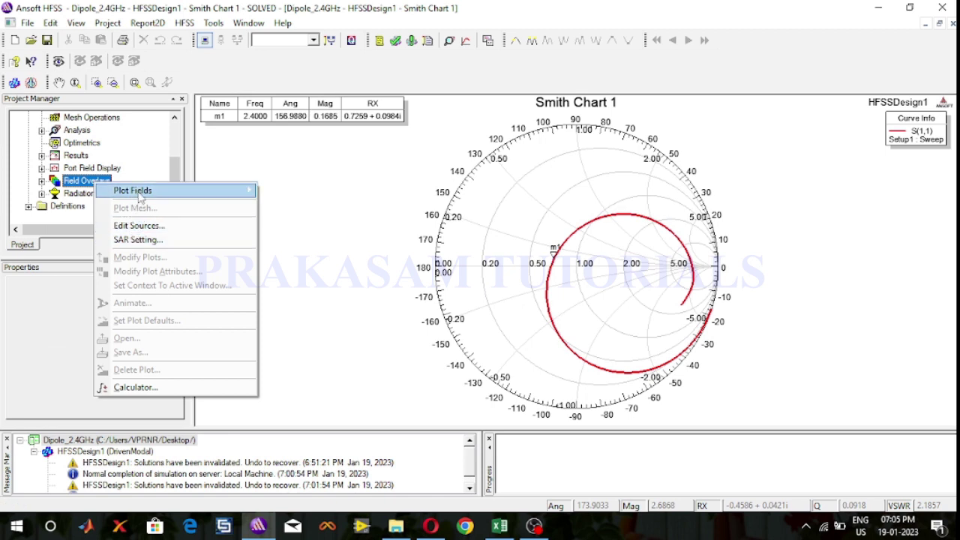
mouse_move(140, 197)
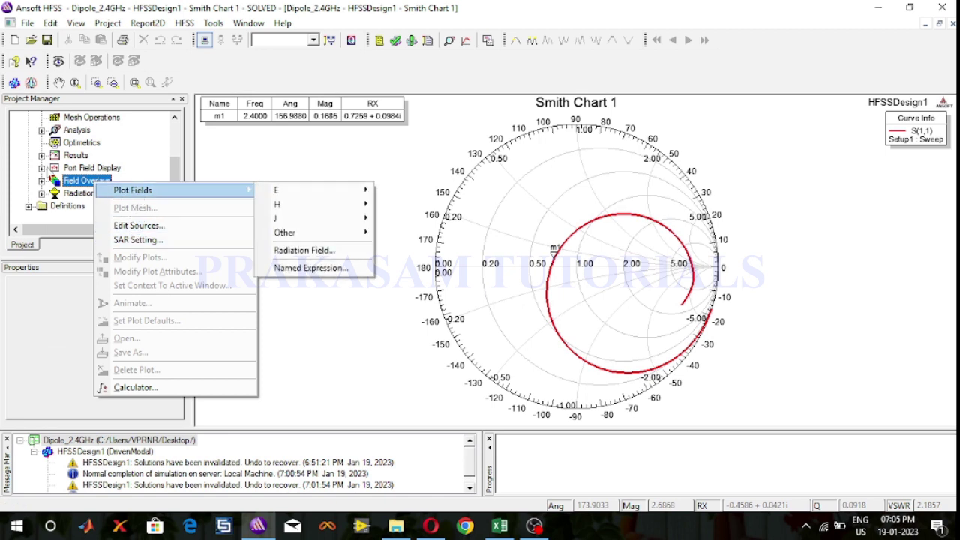
left_click(42, 169)
left_click(42, 168)
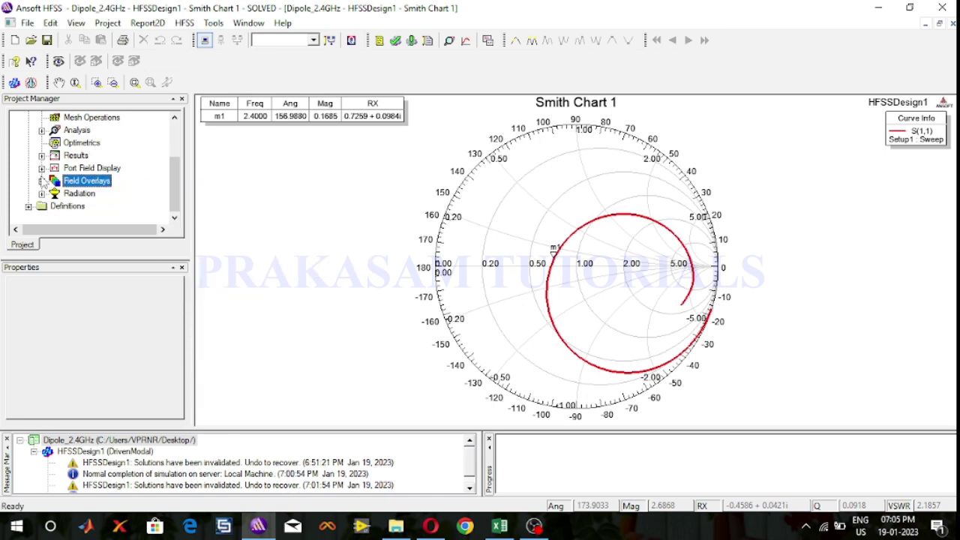
left_click(42, 181)
left_click(54, 193)
left_click(107, 206)
double_click(107, 207)
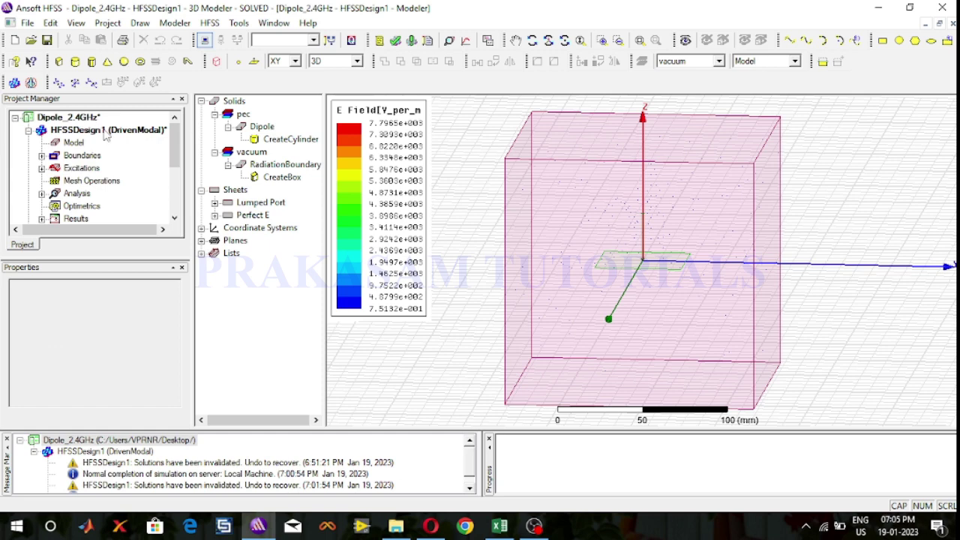
Step: Start a phase animation of the Vector_E1 field plot
left_click(105, 132)
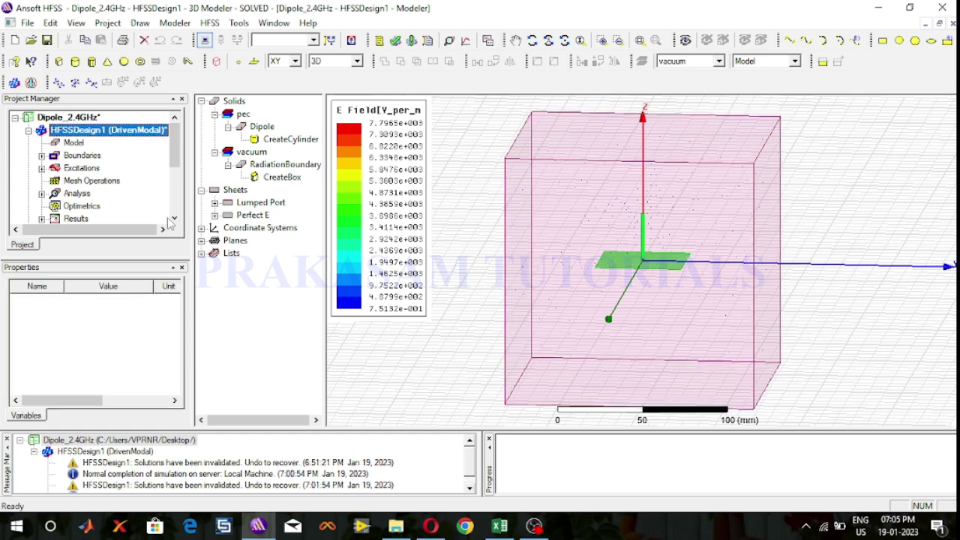
scroll(104, 210, "down", 2)
right_click(107, 206)
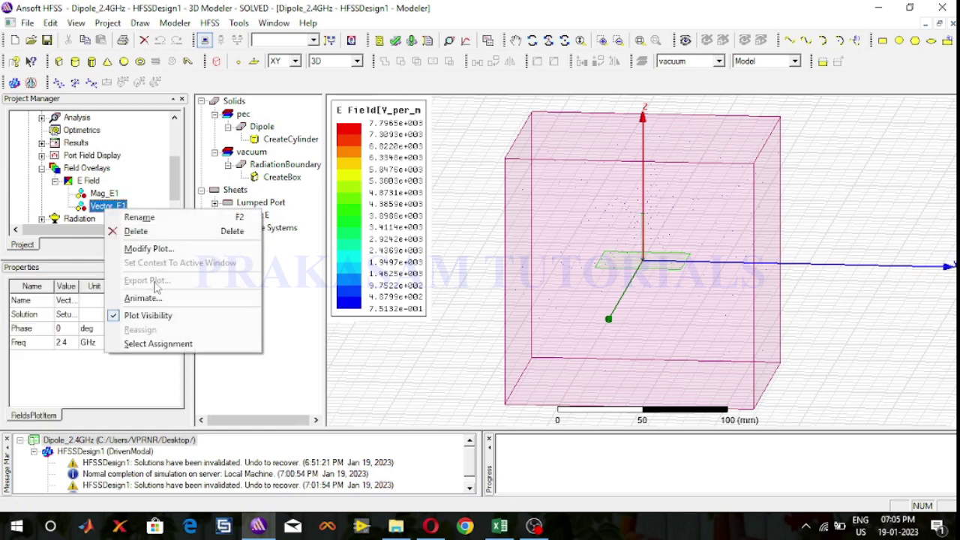
left_click(172, 300)
left_click(437, 304)
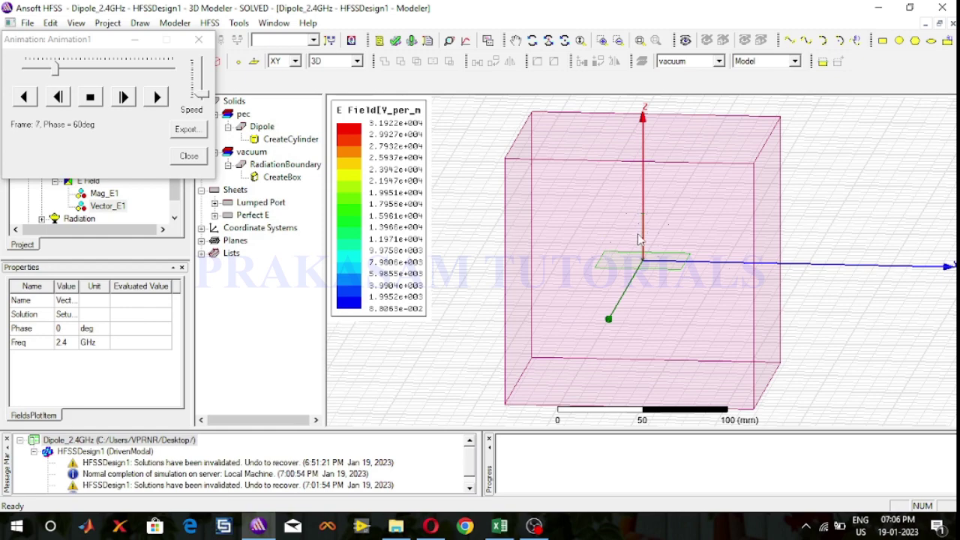
Step: Examine the animated electric-field vectors around the monopole cylinder up close from above, and close the animation
scroll(637, 239, "up", 5)
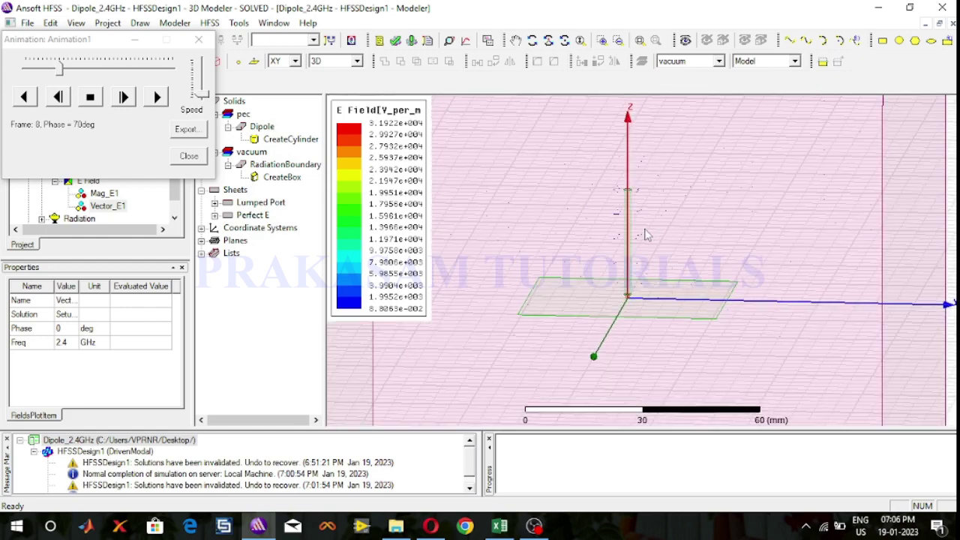
scroll(647, 236, "up", 3)
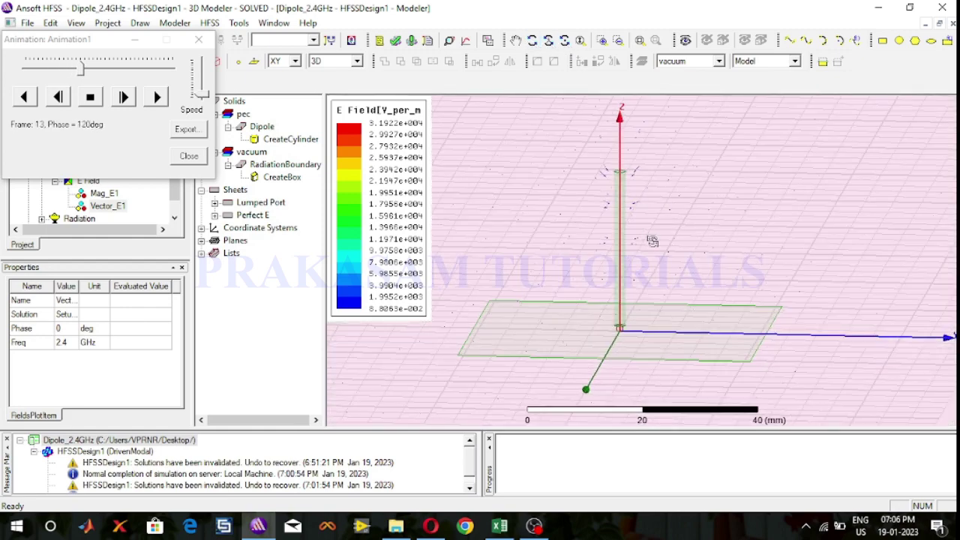
left_click_drag(664, 260, 673, 325)
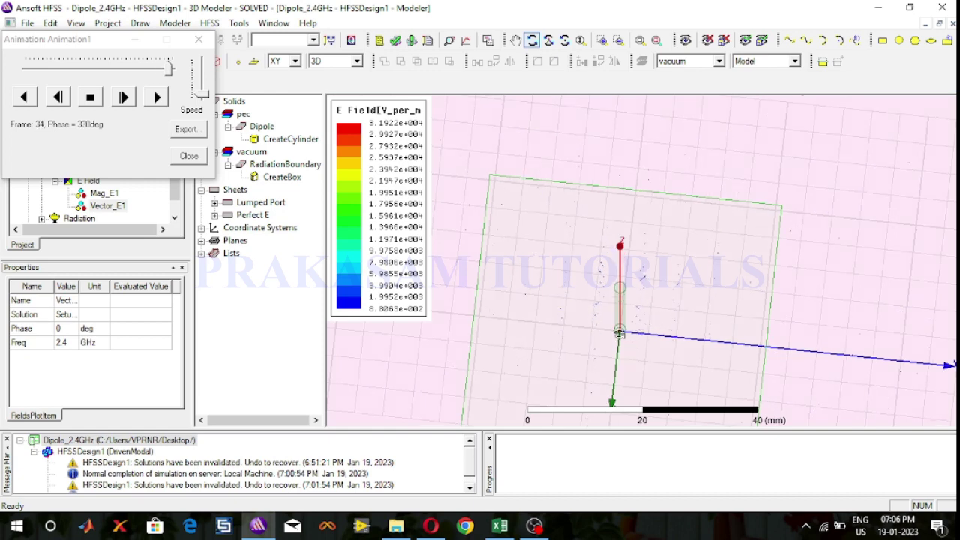
scroll(618, 333, "up", 1)
scroll(618, 330, "up", 4)
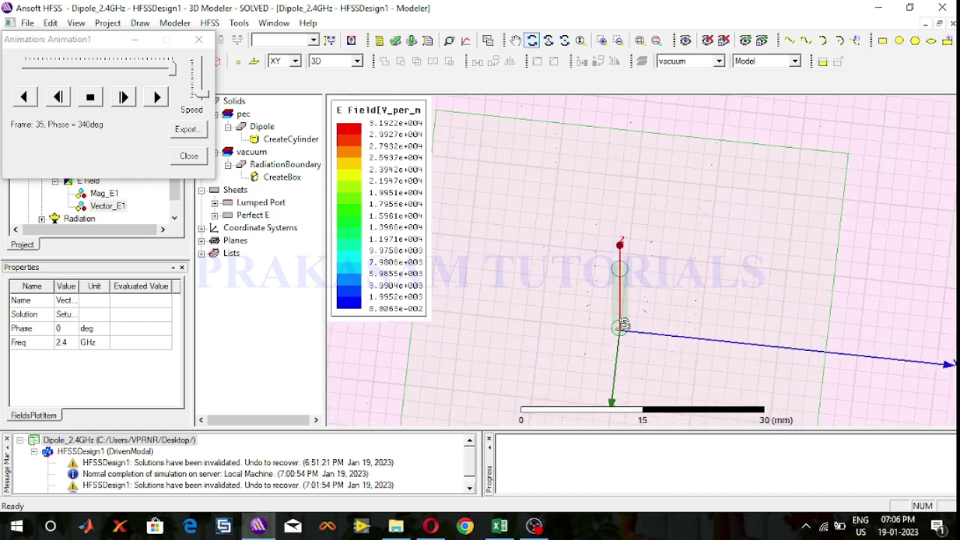
scroll(626, 304, "up", 1)
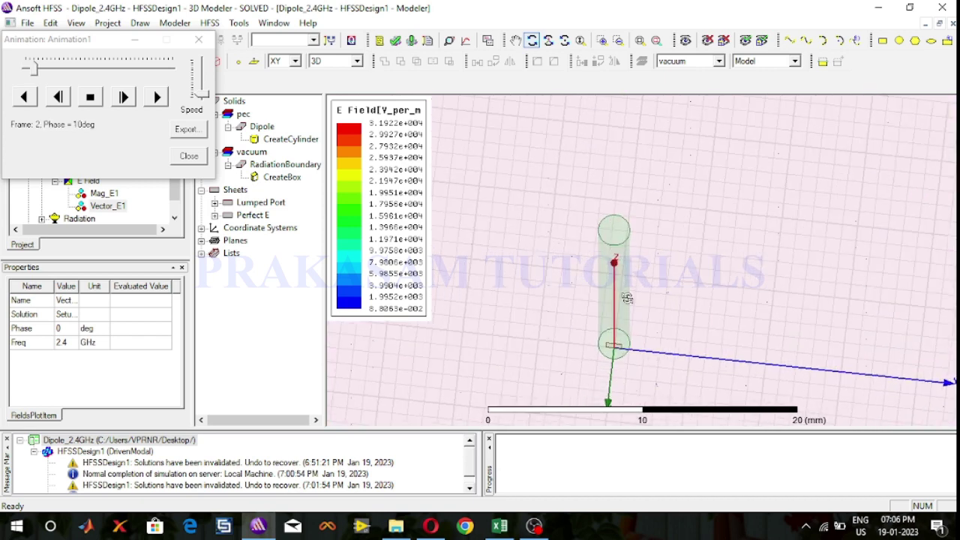
scroll(626, 296, "up", 2)
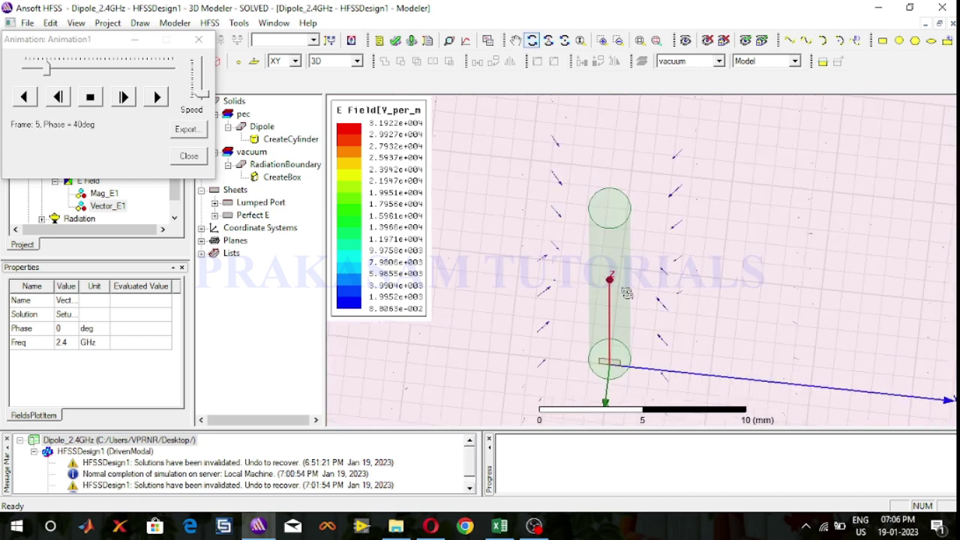
scroll(626, 292, "up", 2)
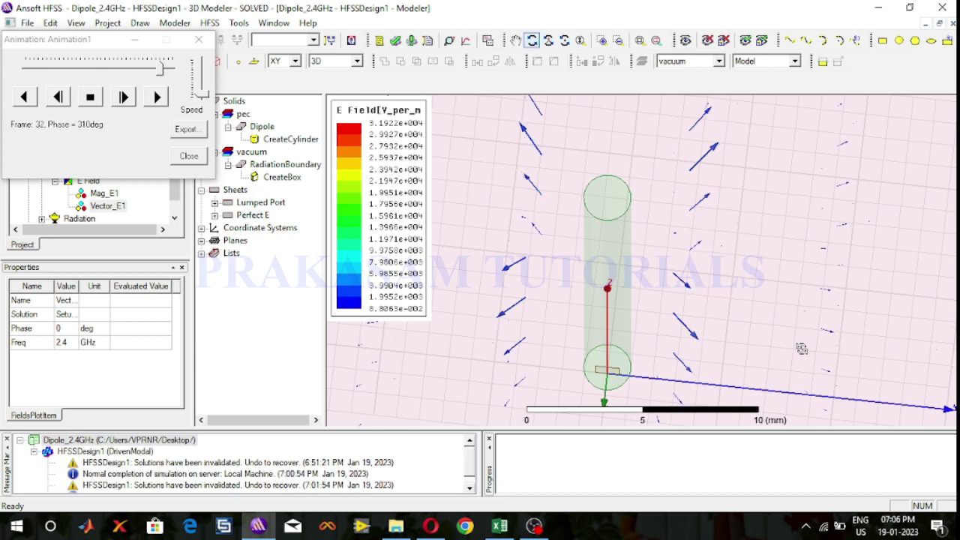
left_click(199, 162)
left_click(199, 162)
Step: View the Mag_E1 electric-field magnitude plot on the antenna, turn its visibility off and fit the whole model in view
left_click(107, 195)
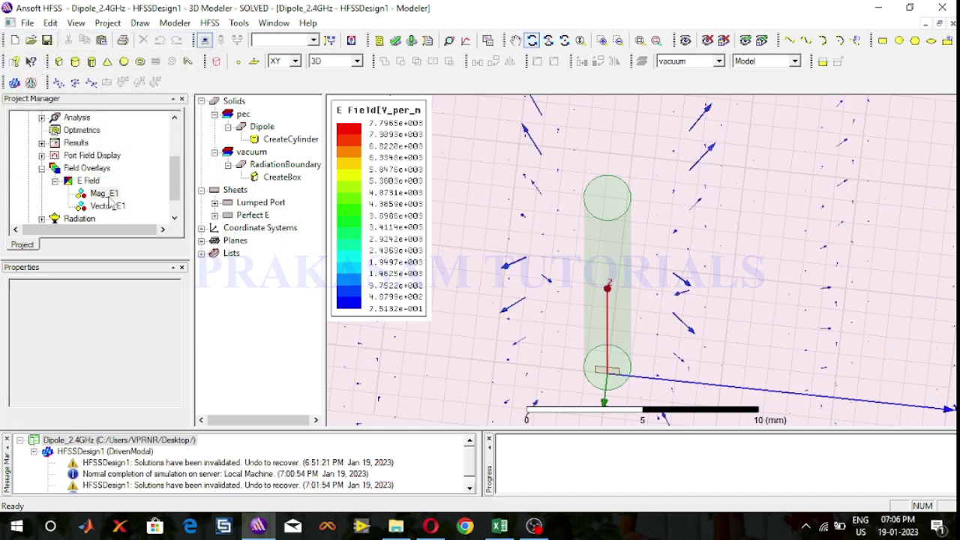
left_click(109, 197)
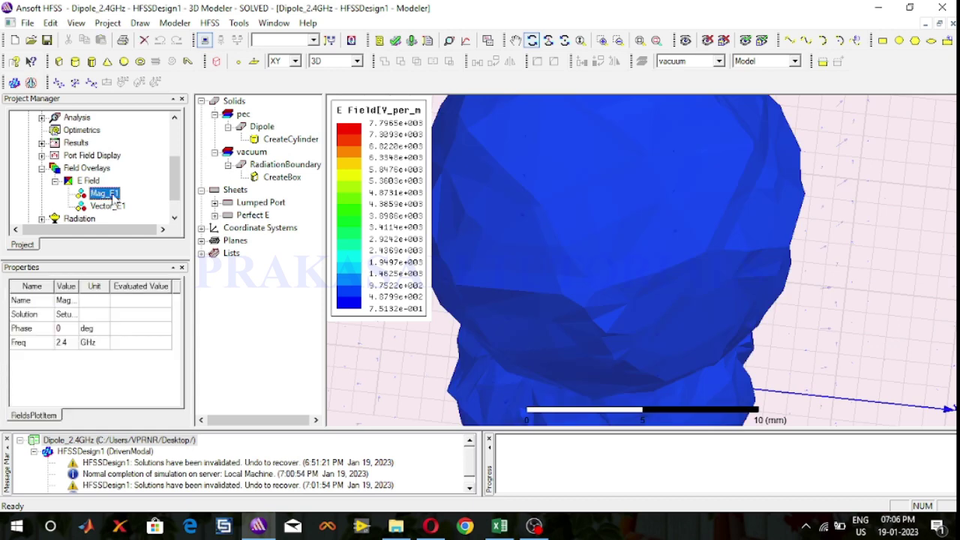
right_click(112, 197)
left_click(157, 302)
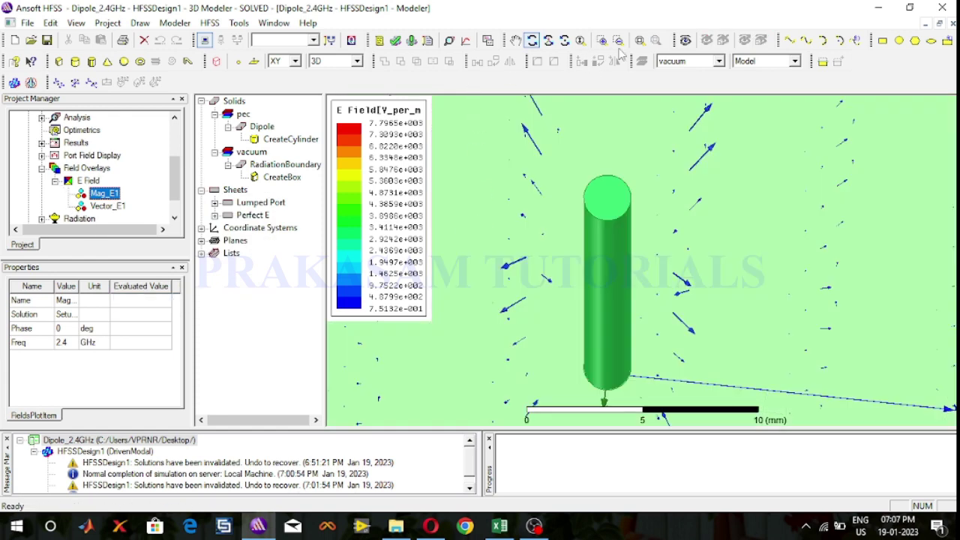
left_click(640, 40)
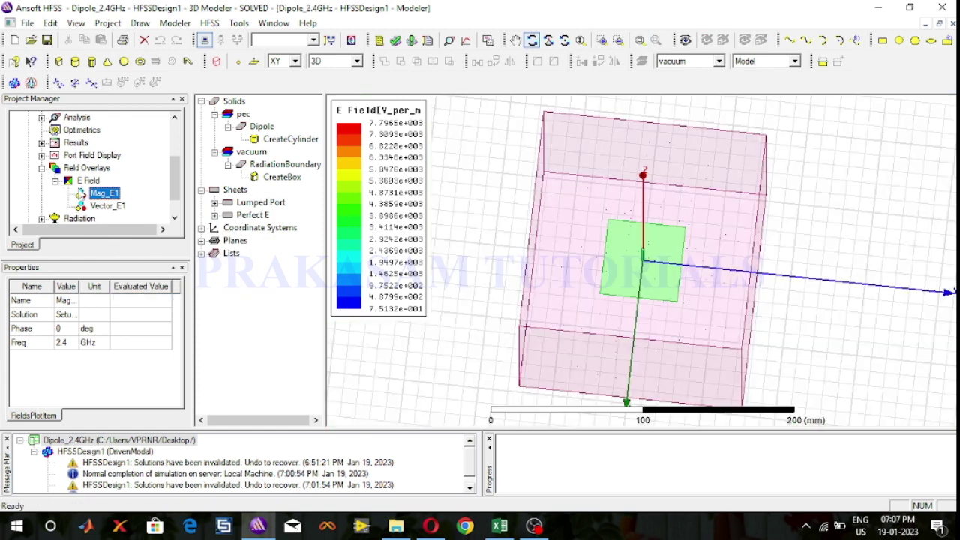
Step: Overlay the 3D Polar Plot 1 radiation field on the antenna model and inspect the pattern from the side
left_click(42, 168)
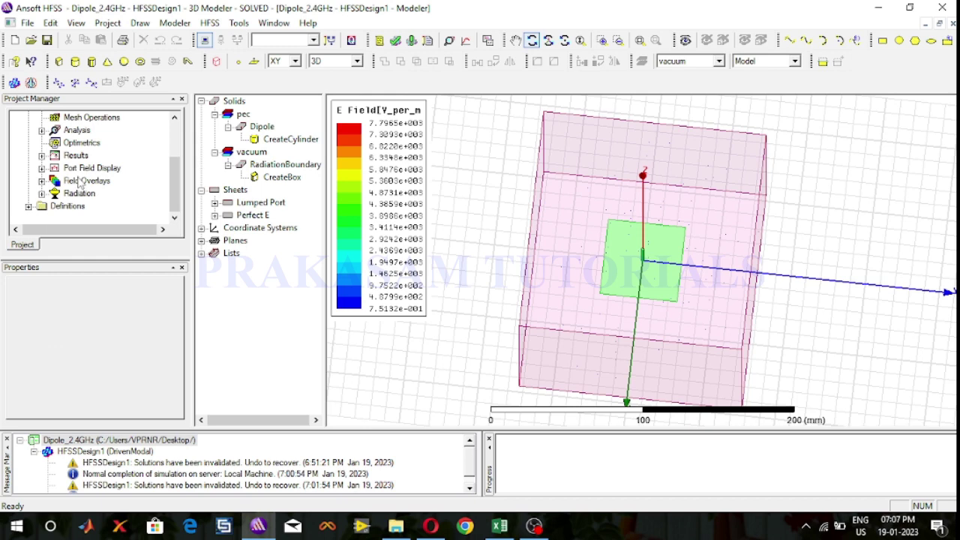
right_click(79, 183)
mouse_move(129, 187)
left_click(301, 248)
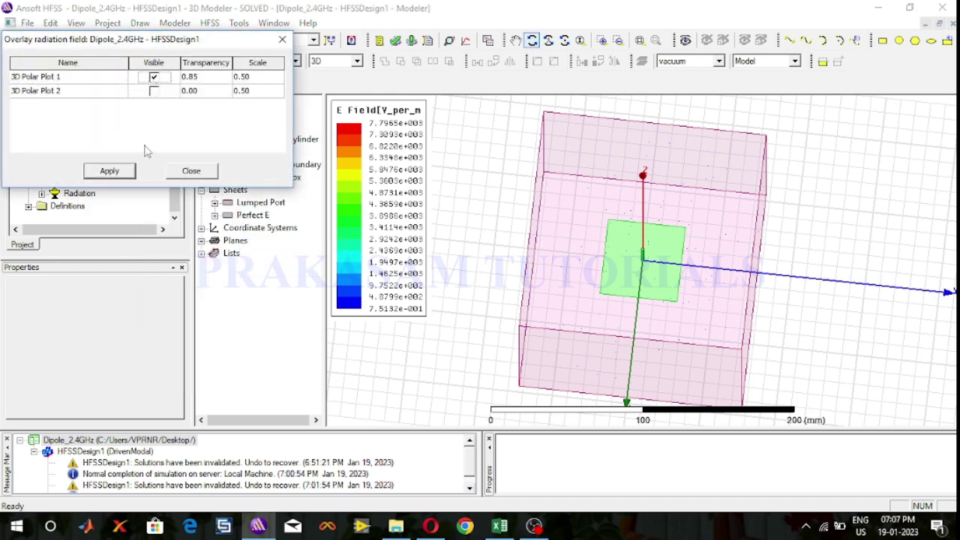
left_click(129, 171)
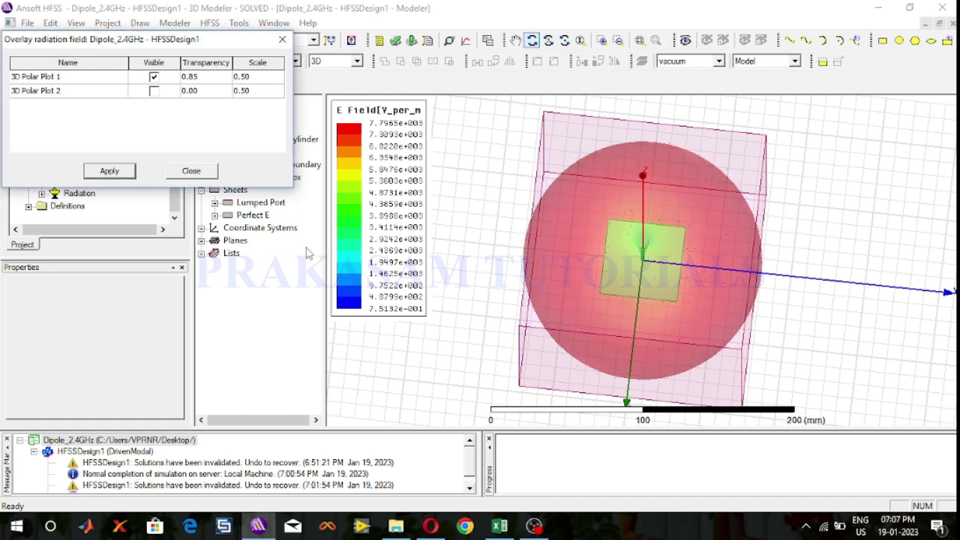
left_click(191, 171)
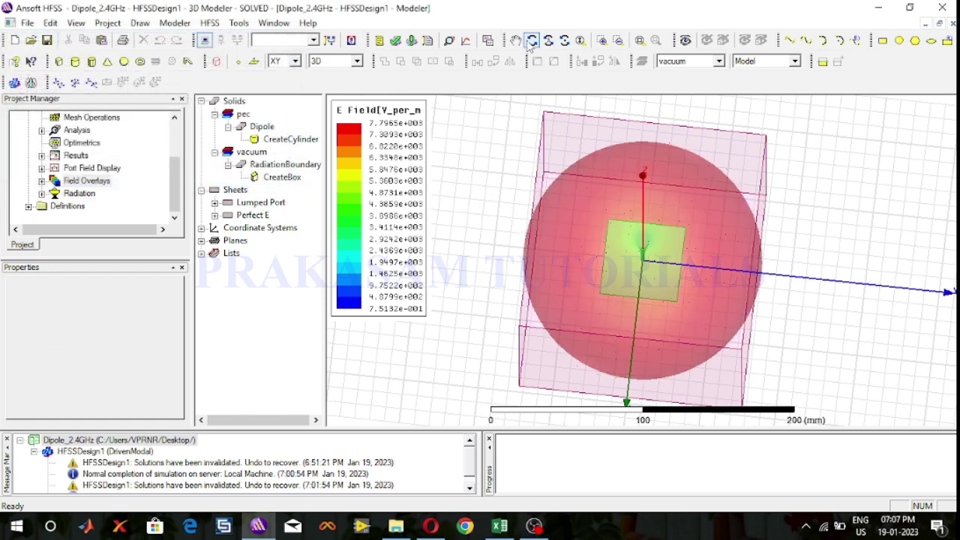
left_click(620, 196)
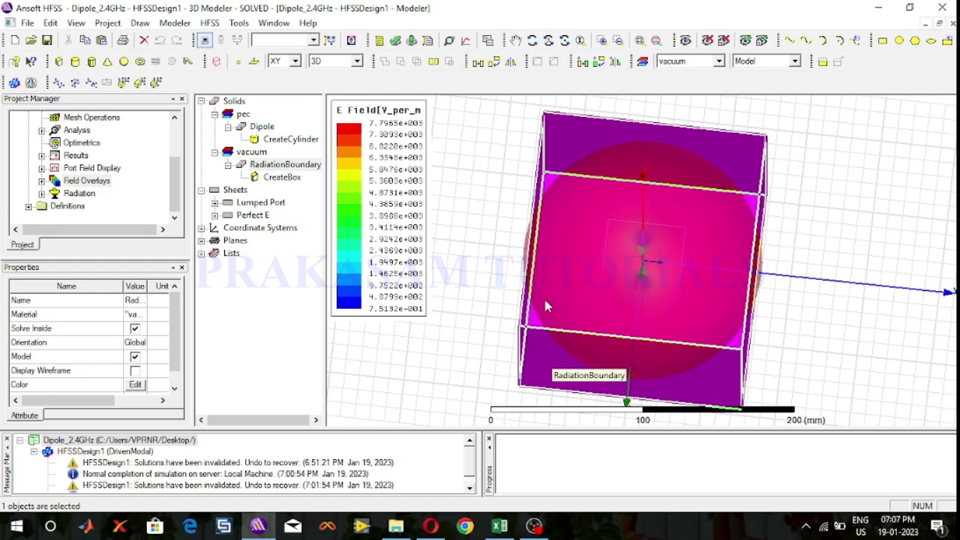
left_click(520, 160)
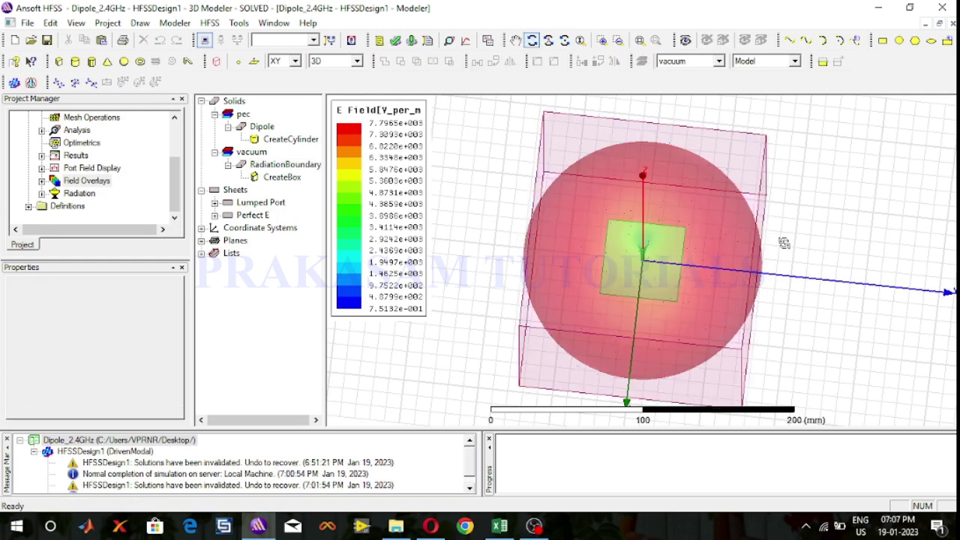
left_click_drag(785, 224, 770, 205)
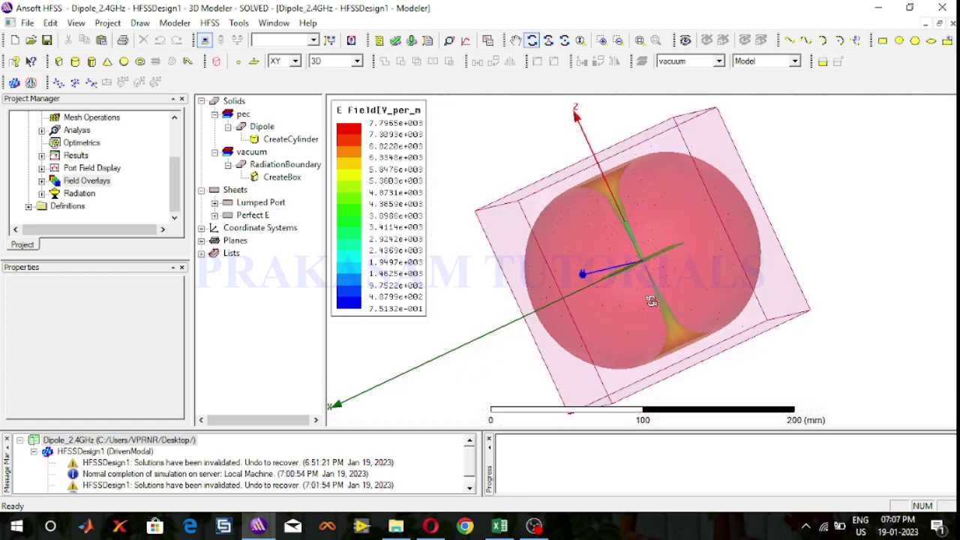